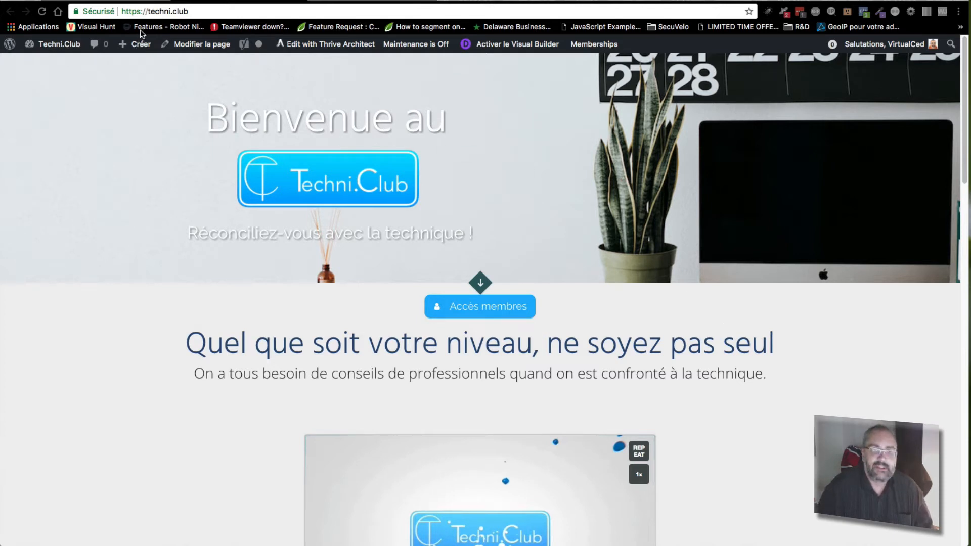
# Step: Copy the techni.club address, paste it into a new Facebook post to preview the shared link, and close the composer
pyautogui.click(171, 15)
pyautogui.rightClick(169, 10)
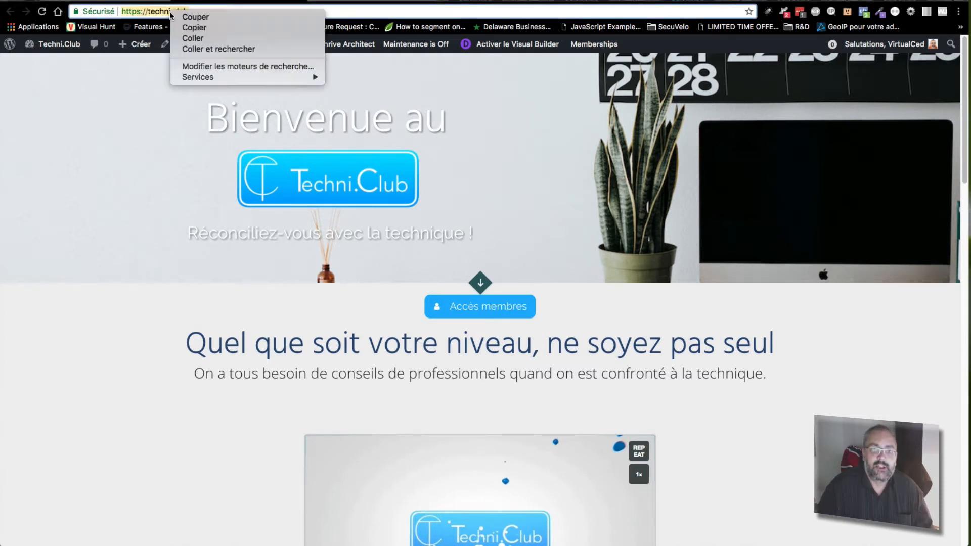
pyautogui.click(193, 29)
pyautogui.click(392, 1)
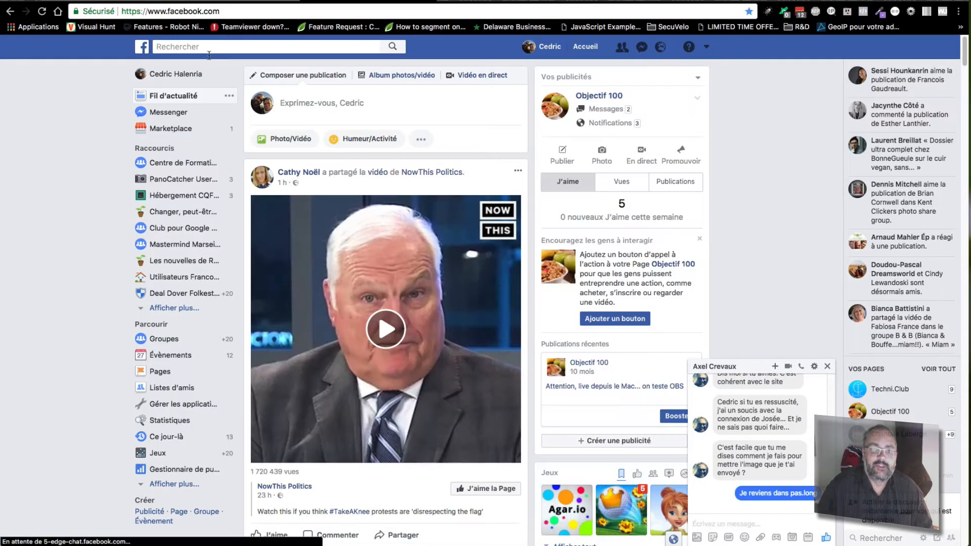
pyautogui.click(328, 107)
pyautogui.rightClick(323, 104)
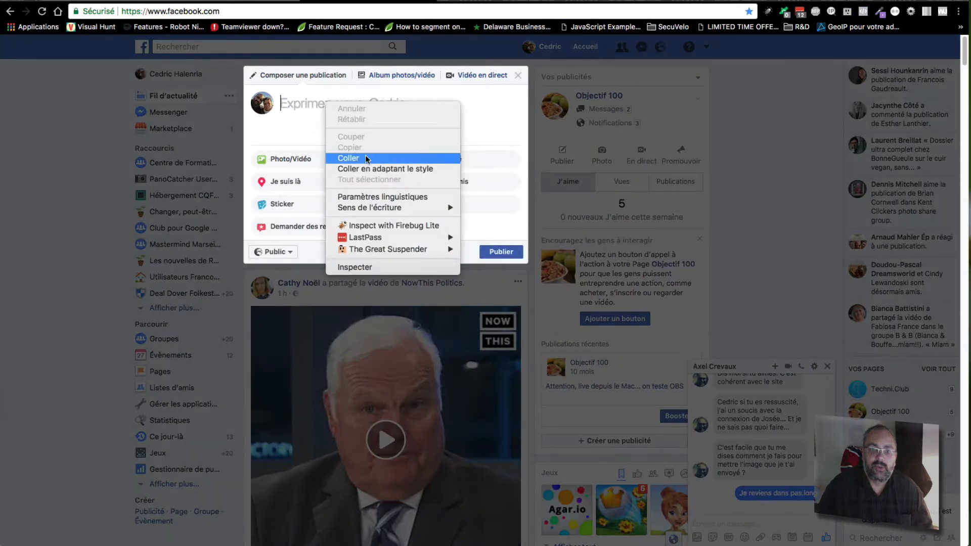
pyautogui.click(395, 155)
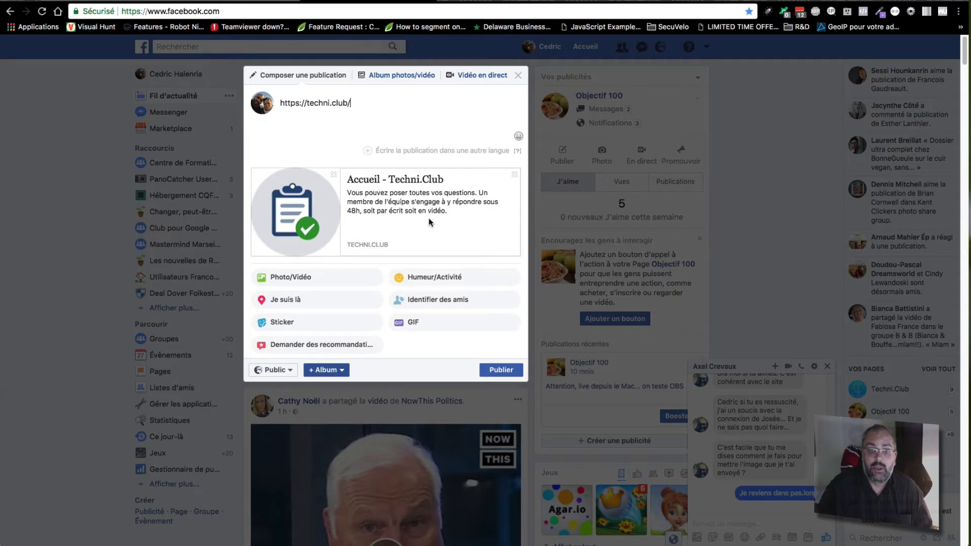
pyautogui.click(518, 78)
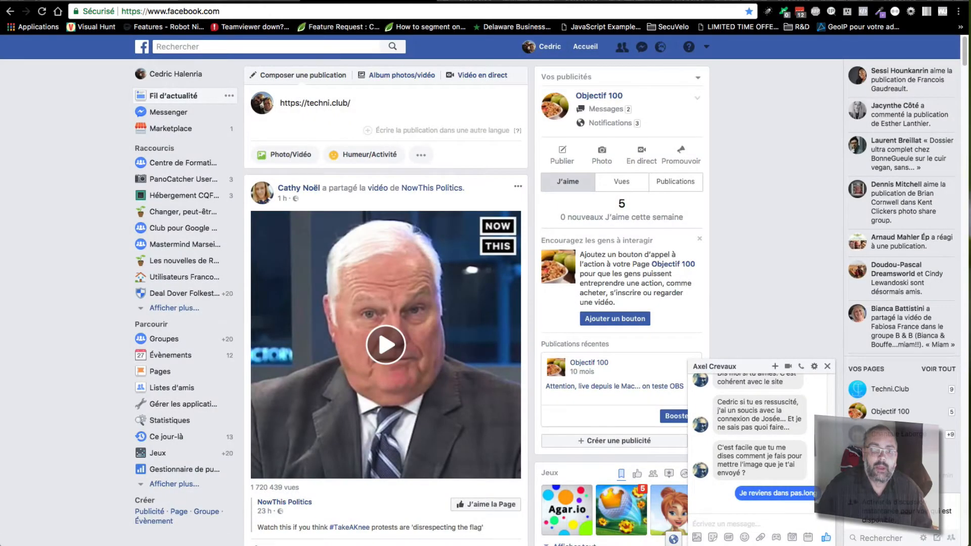
# Step: Look through the Techni.Club home page for the image used in the Facebook link preview
pyautogui.click(268, 2)
pyautogui.scroll(-20, 379, 176)
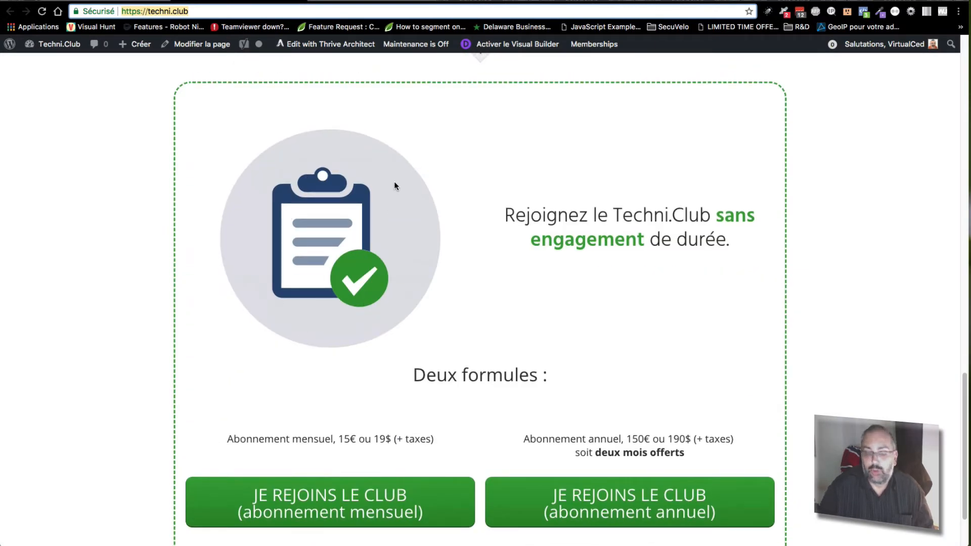
pyautogui.scroll(20, 491, 281)
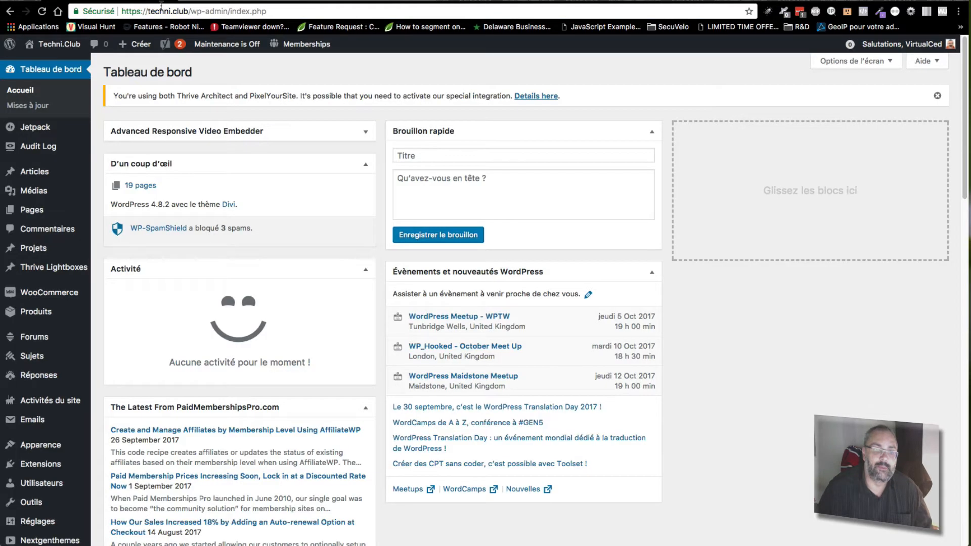
# Step: Open the site's media library and preview Image publications FB.png from the Downloads folder in Finder
pyautogui.click(51, 193)
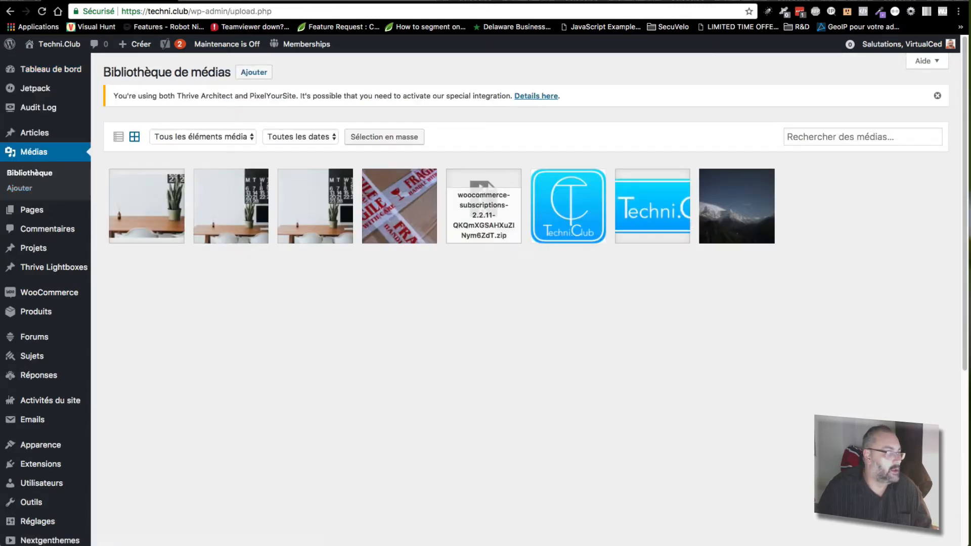
pyautogui.moveTo(319, 72); pyautogui.dragTo(367, 94)
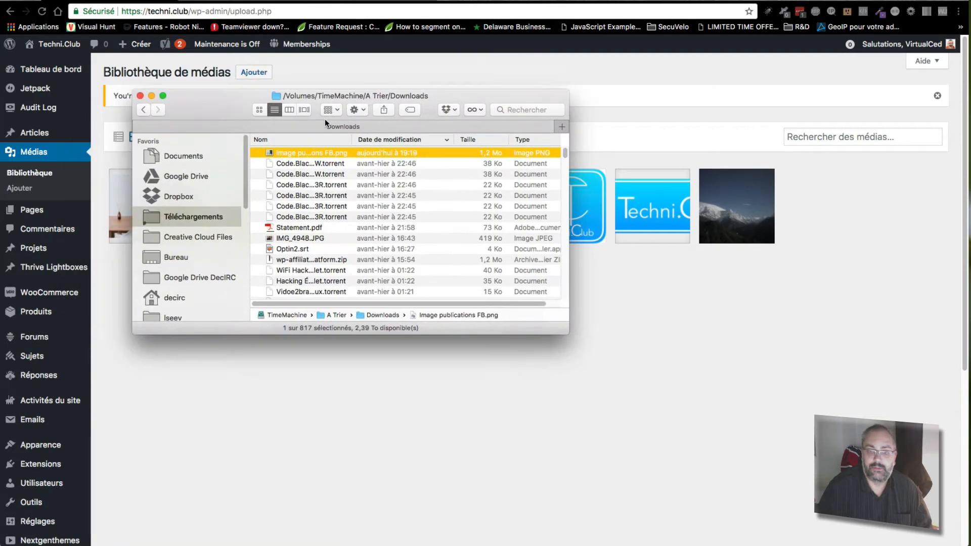
pyautogui.press('space')
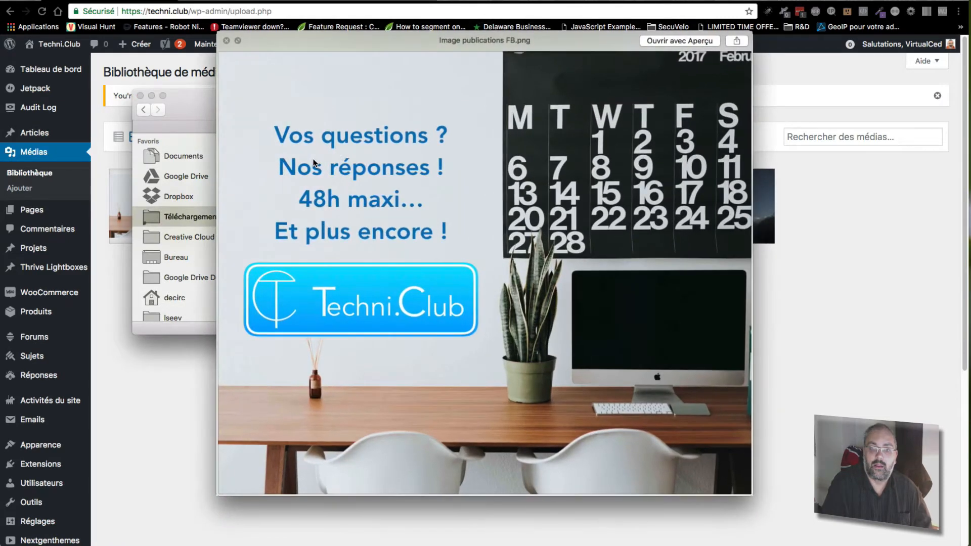
pyautogui.press('space')
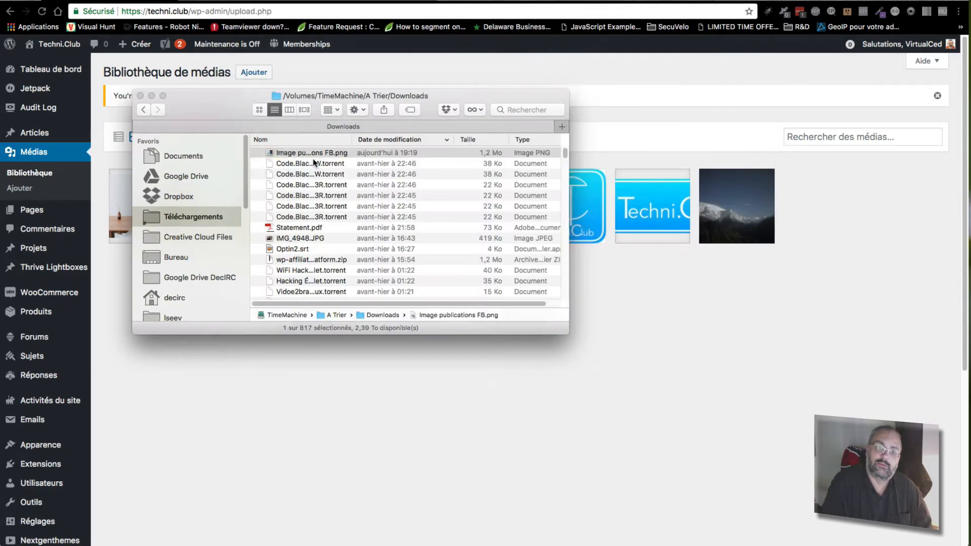
pyautogui.moveTo(377, 99); pyautogui.dragTo(0, 114)
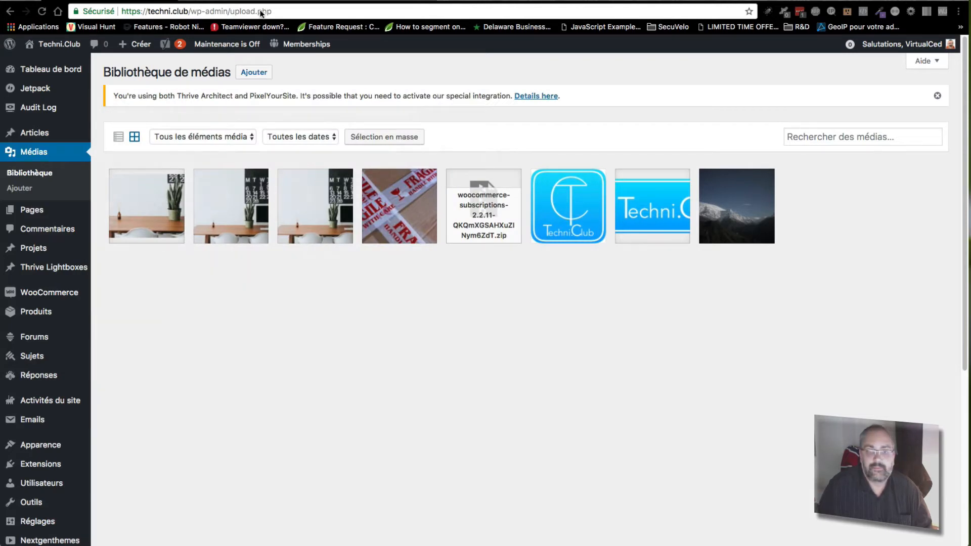
# Step: Open tinypng.com in a new tab and compress Image publications FB.png there
pyautogui.press('super+t')
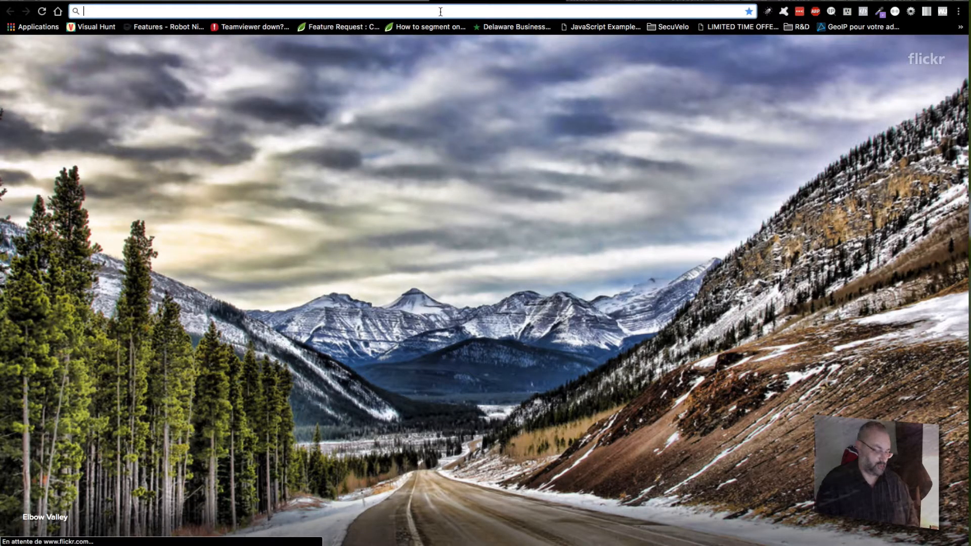
pyautogui.write('tiny')
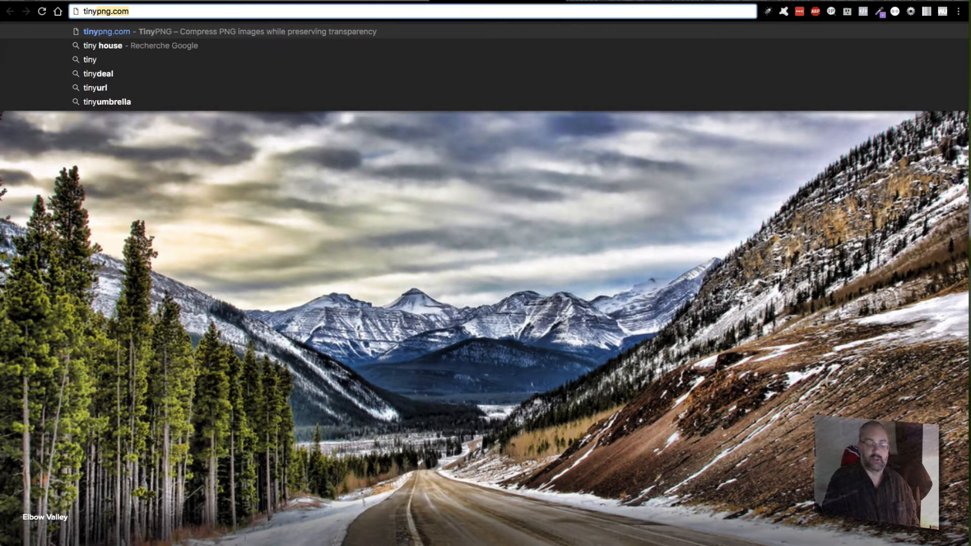
pyautogui.press('Return')
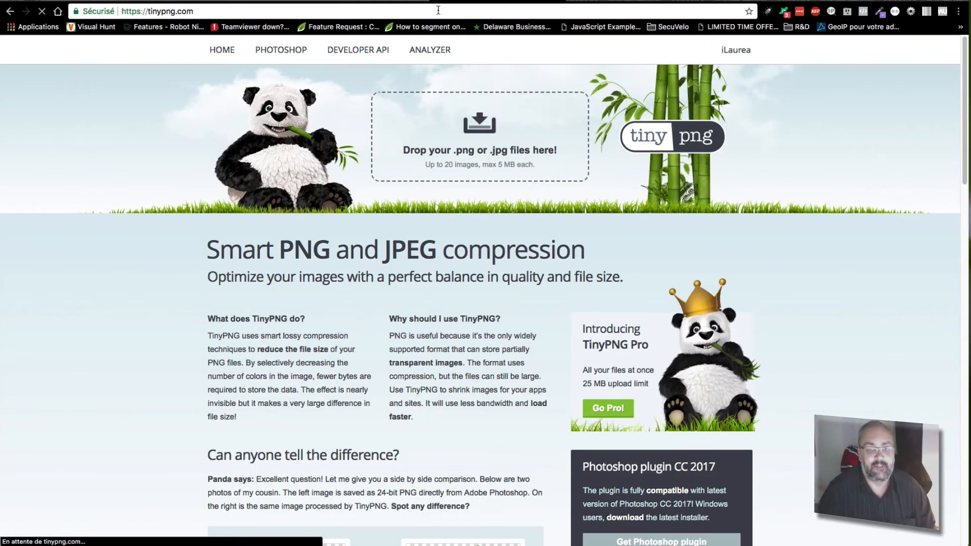
pyautogui.moveTo(1, 222); pyautogui.dragTo(529, 140)
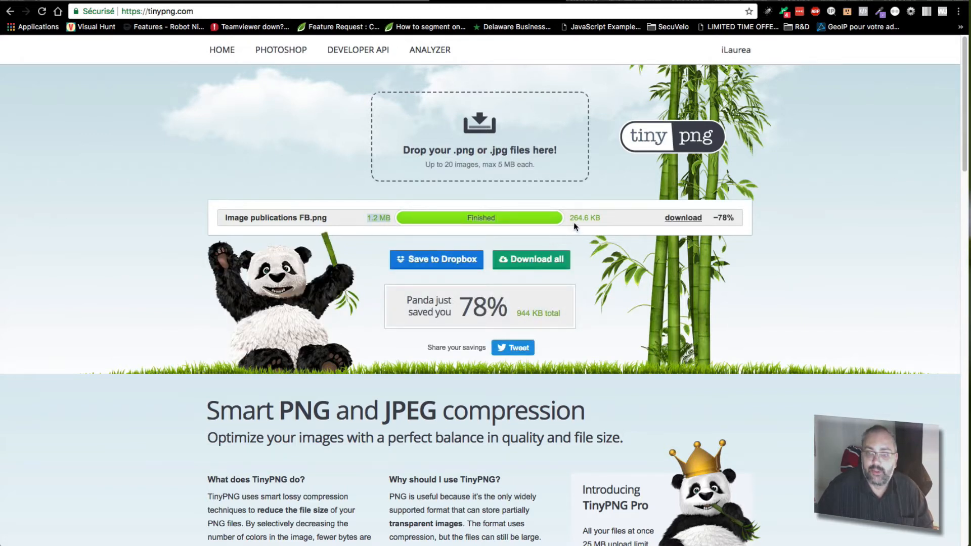
pyautogui.moveTo(569, 218); pyautogui.dragTo(600, 217)
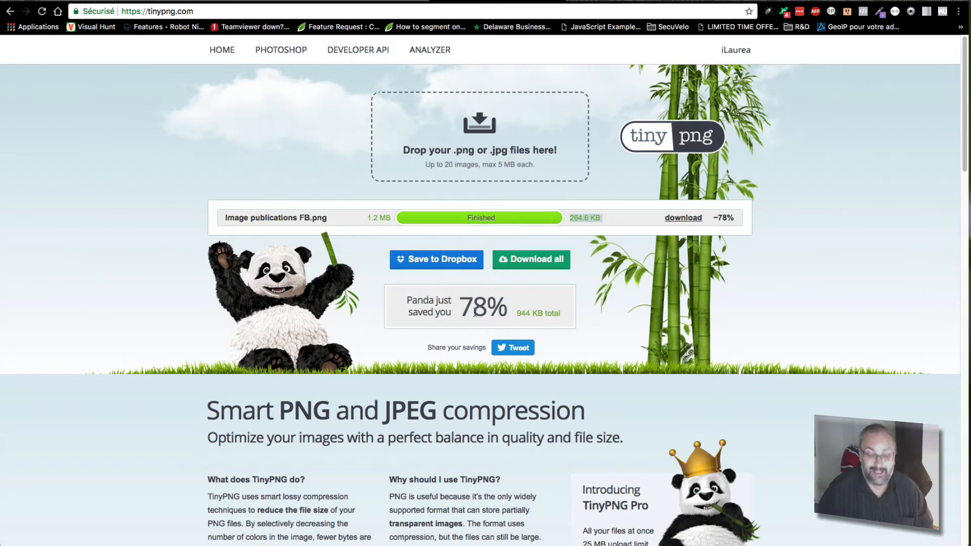
# Step: Download the compressed image to Downloads as Image publications FB.png, replacing the original file
pyautogui.click(684, 218)
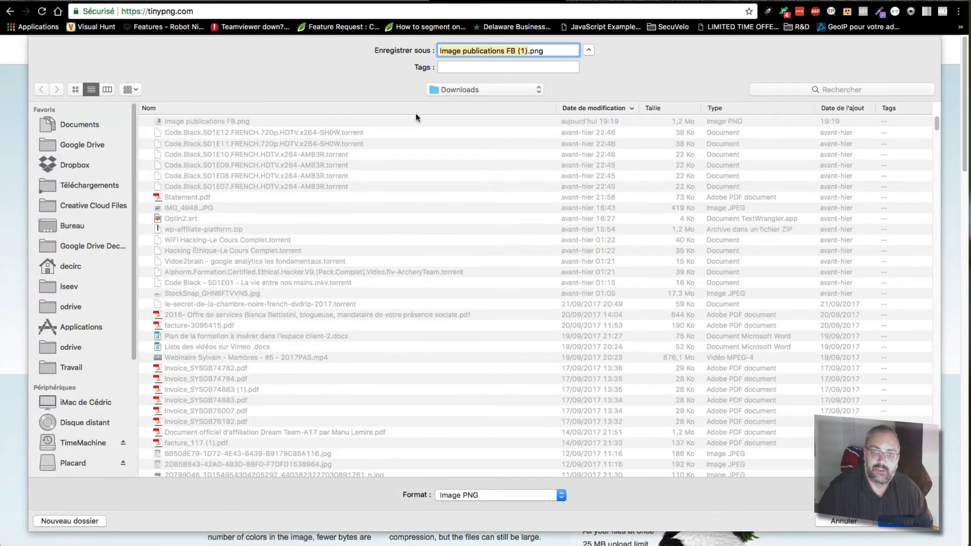
pyautogui.click(254, 122)
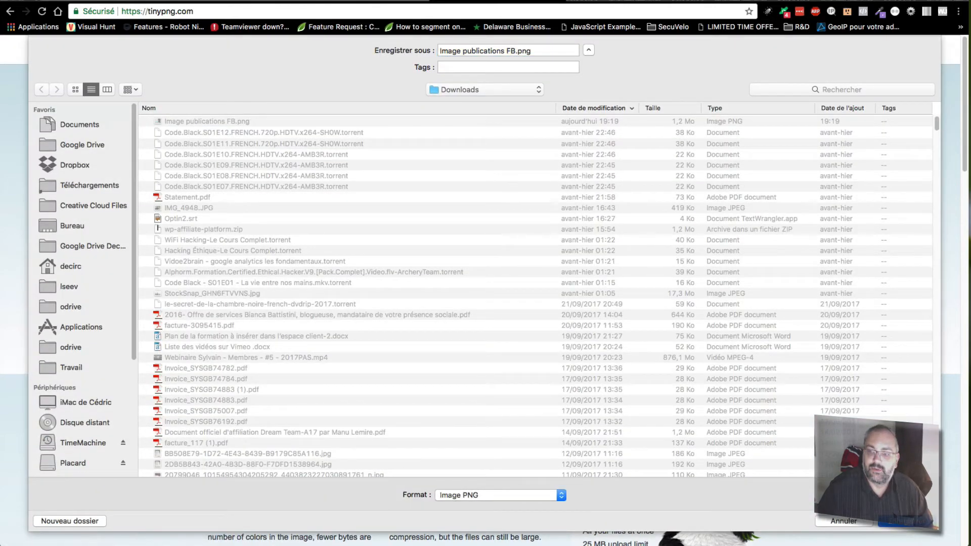
pyautogui.press('Return')
pyautogui.click(563, 102)
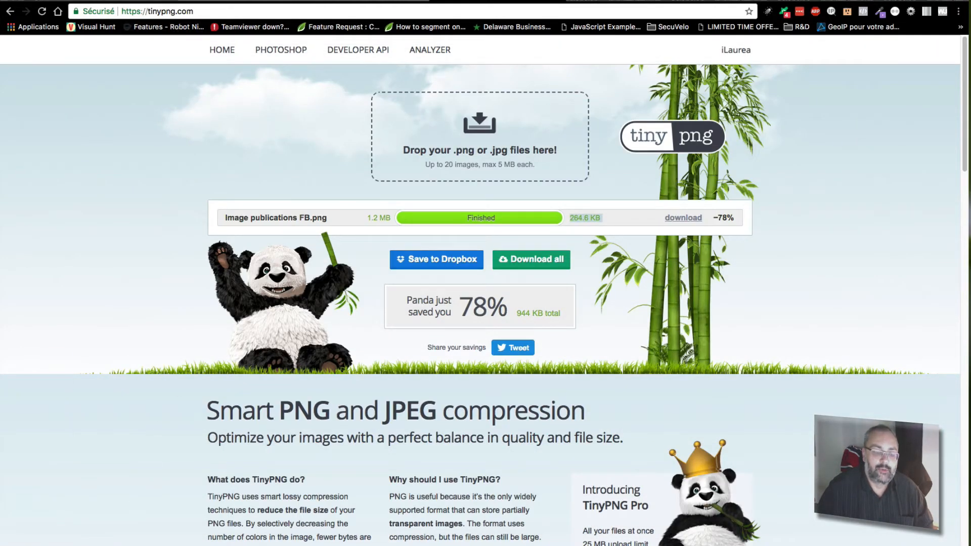
# Step: Upload the compressed Image publications FB.png to the WordPress media library
pyautogui.click(126, 1)
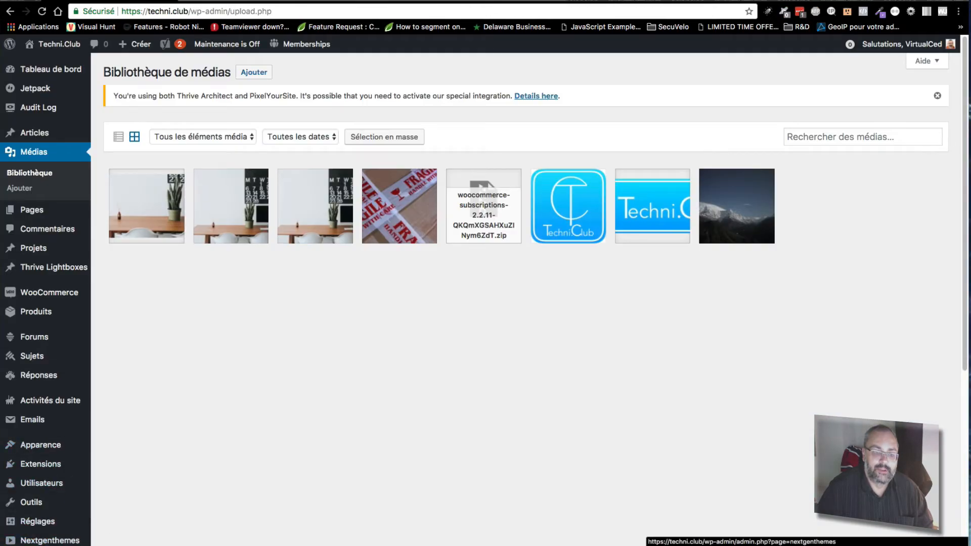
pyautogui.moveTo(50, 545); pyautogui.dragTo(347, 292)
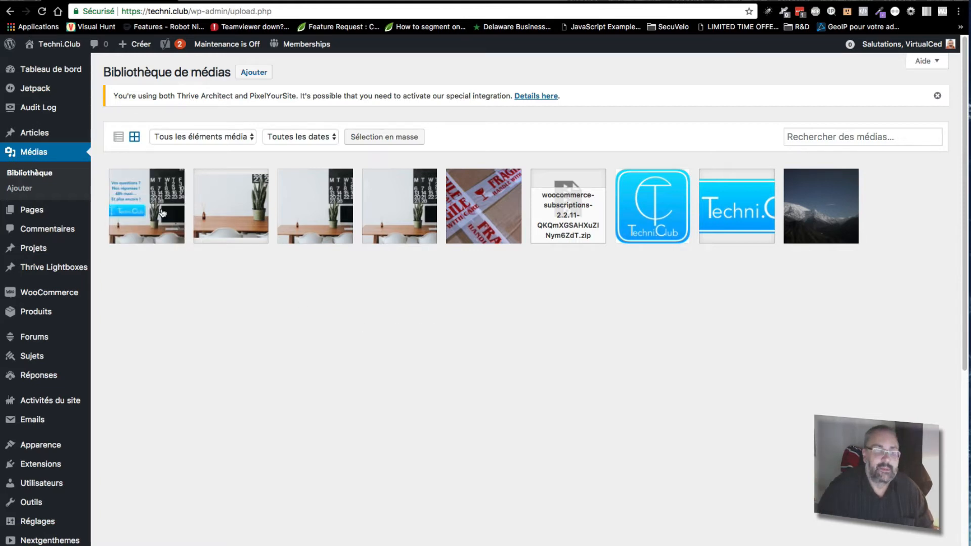
# Step: Open the Techni.Club home page for editing in the WordPress admin
pyautogui.click(248, 1)
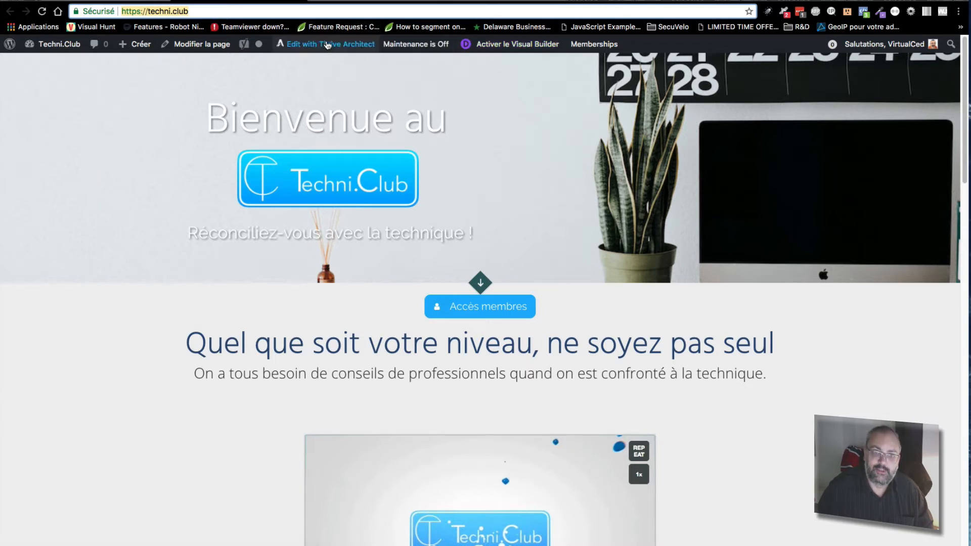
pyautogui.click(203, 45)
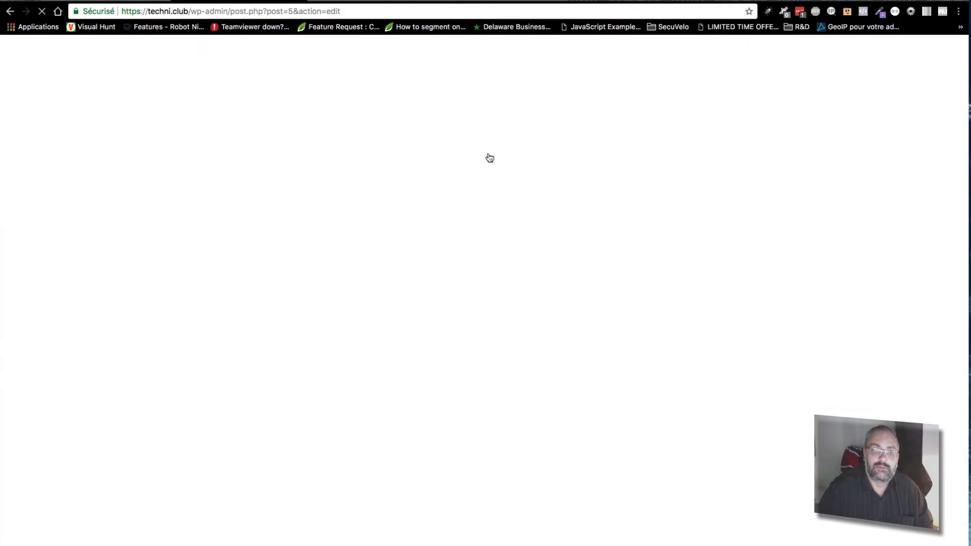
pyautogui.scroll(-5, 578, 248)
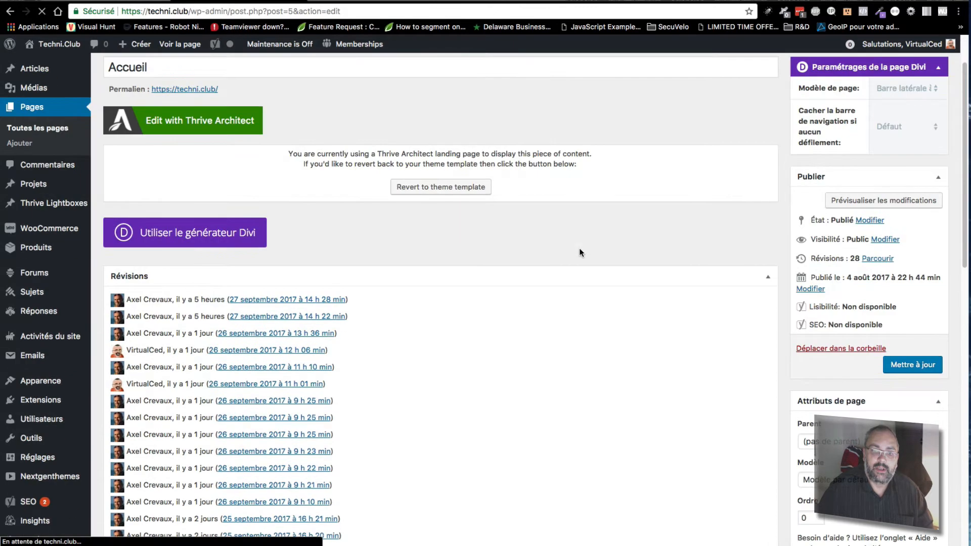
pyautogui.scroll(5, 579, 252)
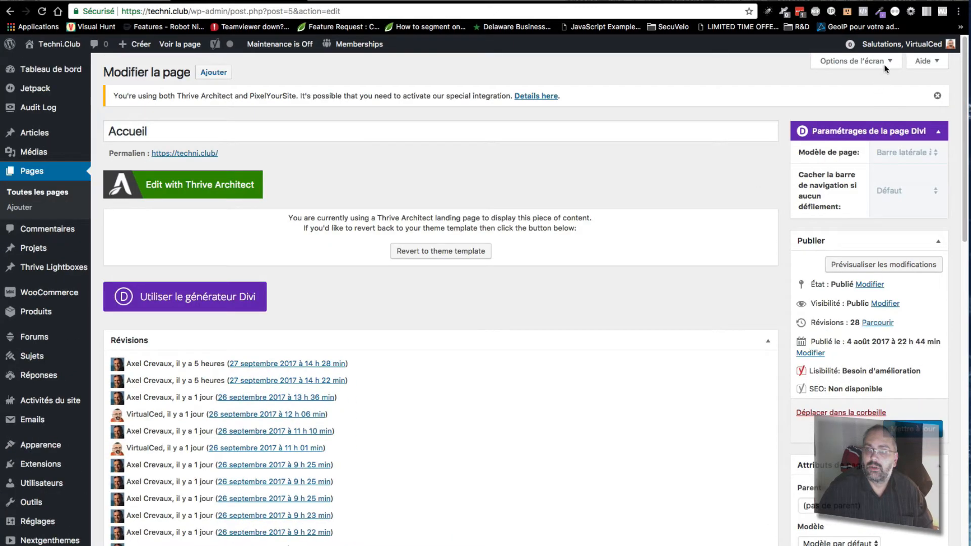
# Step: Enable the Yoast SEO block in the page's screen options
pyautogui.click(866, 61)
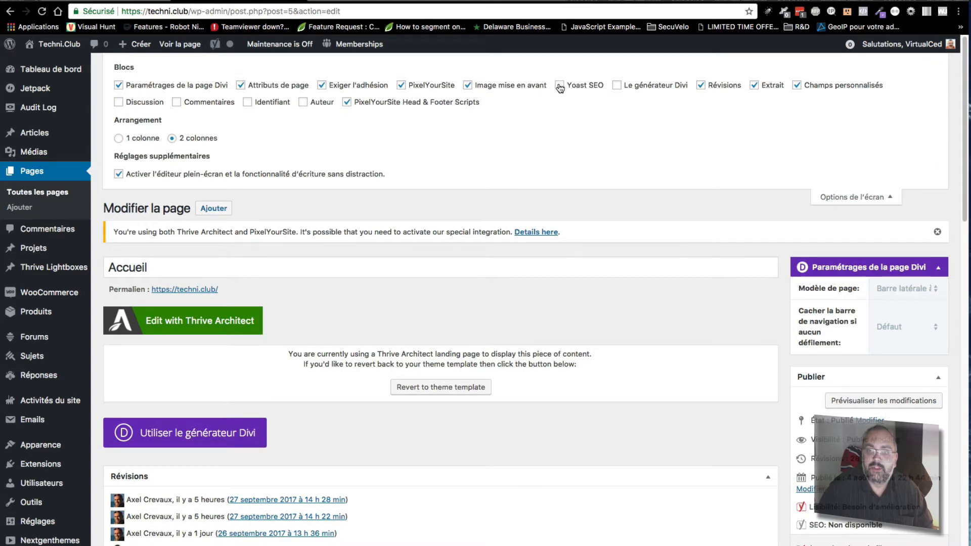
pyautogui.click(560, 85)
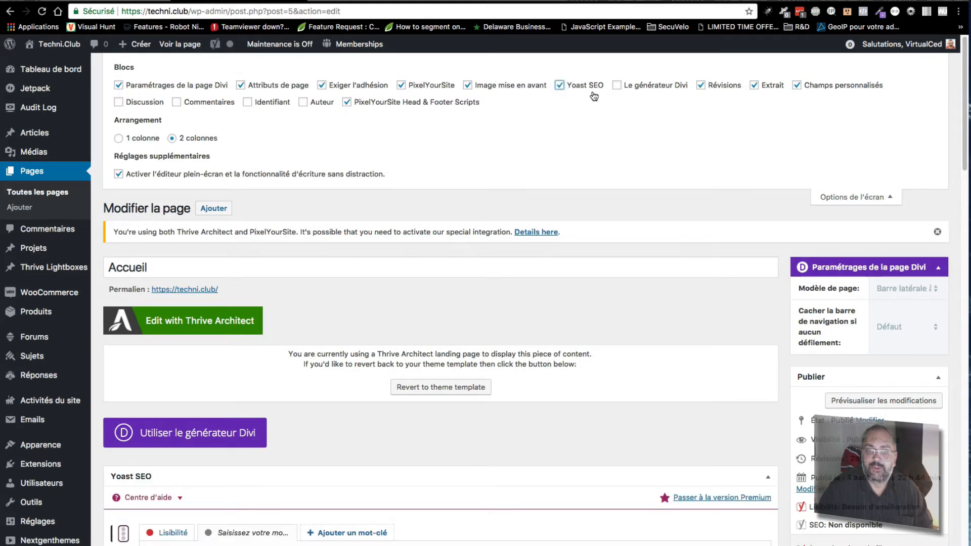
pyautogui.click(880, 198)
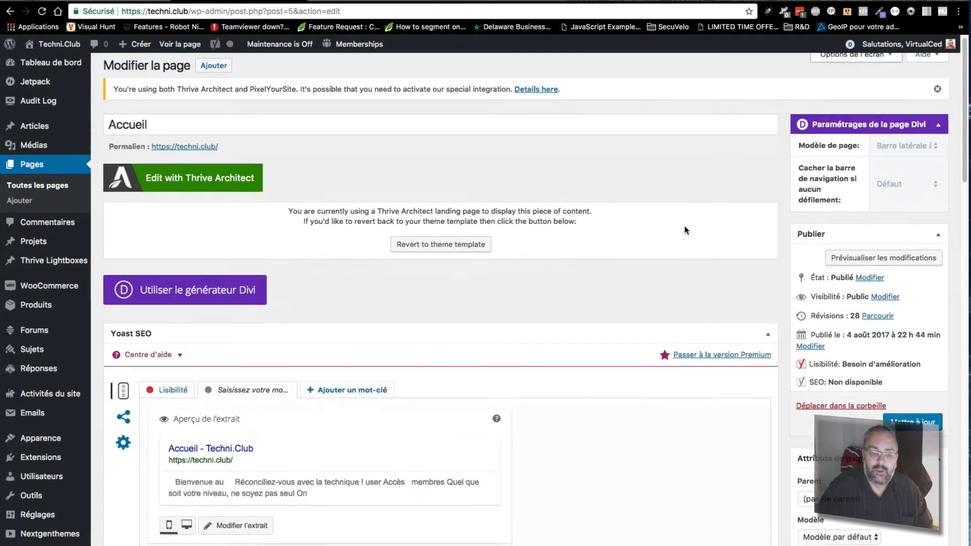
# Step: Show the Facebook sharing settings among the social network options of the Yoast SEO block
pyautogui.scroll(-3, 684, 226)
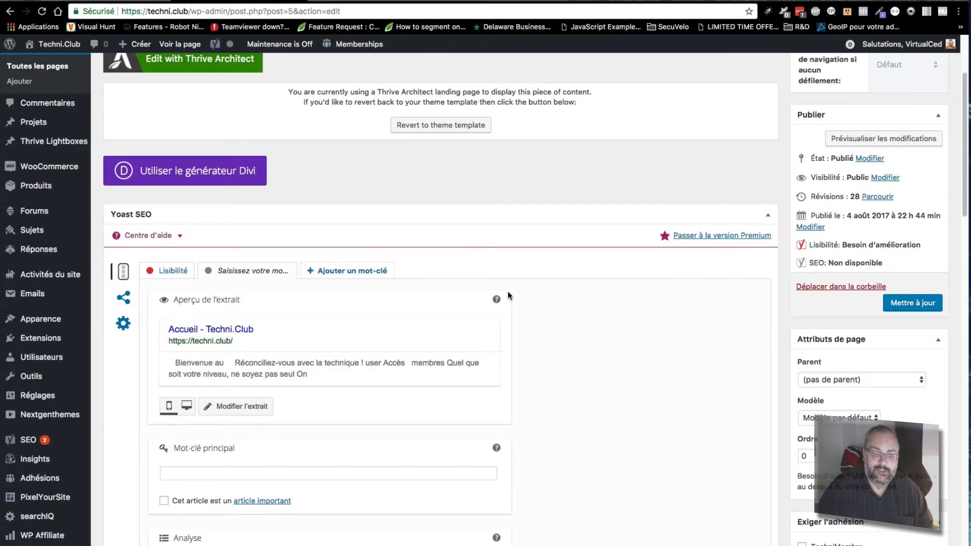
pyautogui.click(126, 299)
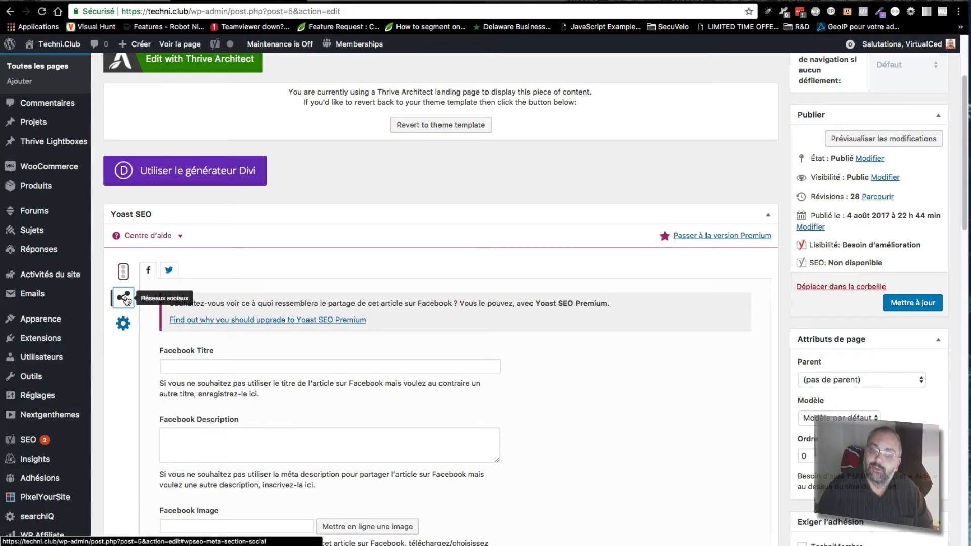
pyautogui.scroll(-2, 536, 374)
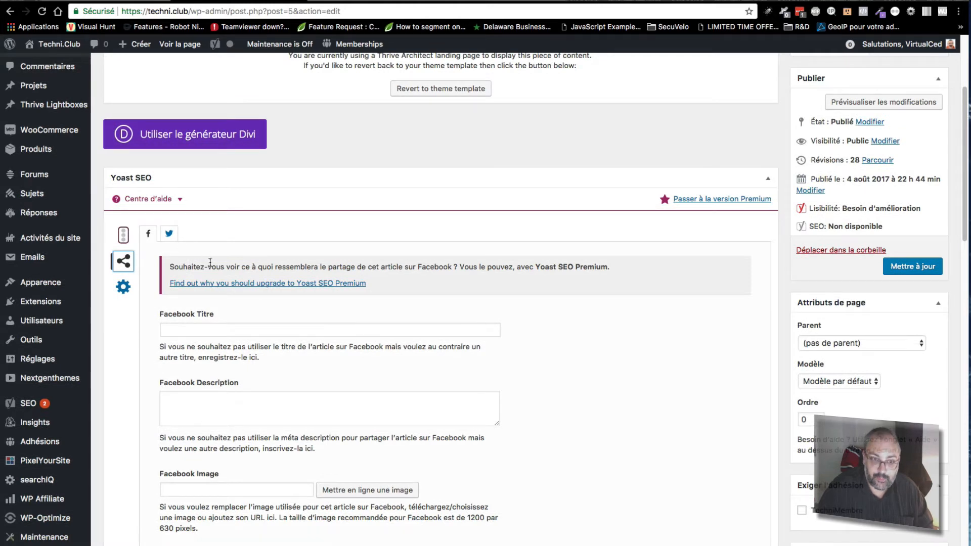
pyautogui.click(170, 236)
pyautogui.click(148, 234)
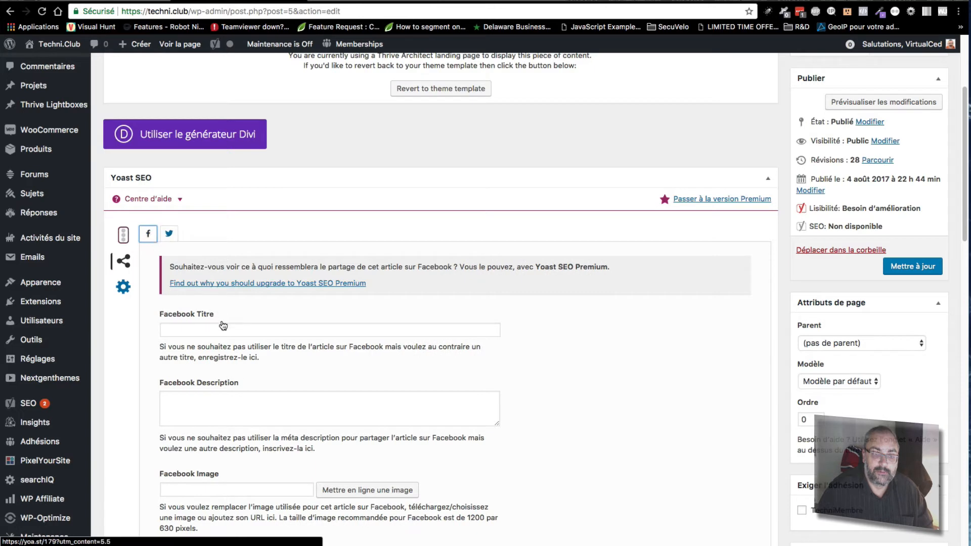
# Step: Set the page's Facebook title to "Rejoignez le Techni.Club" in the Yoast SEO block
pyautogui.click(223, 325)
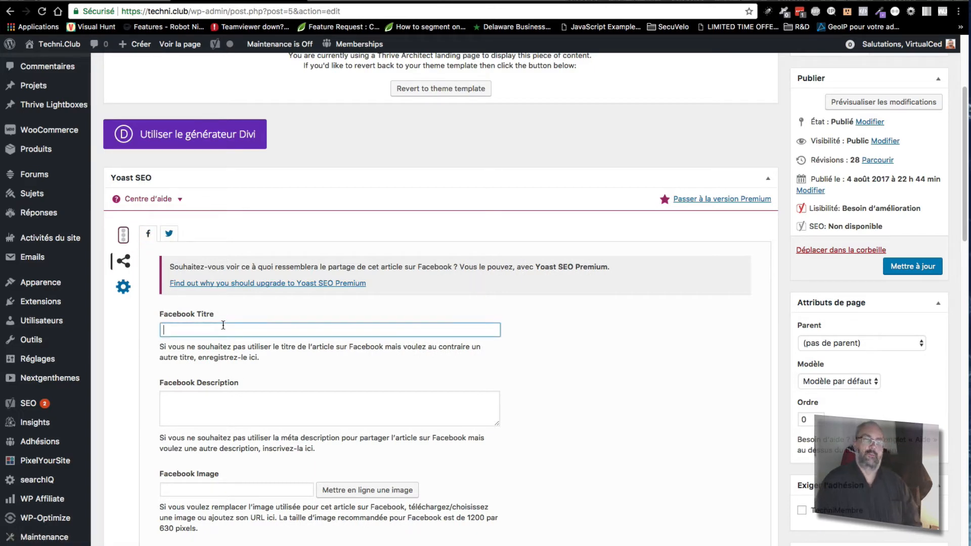
pyautogui.write('Rejo')
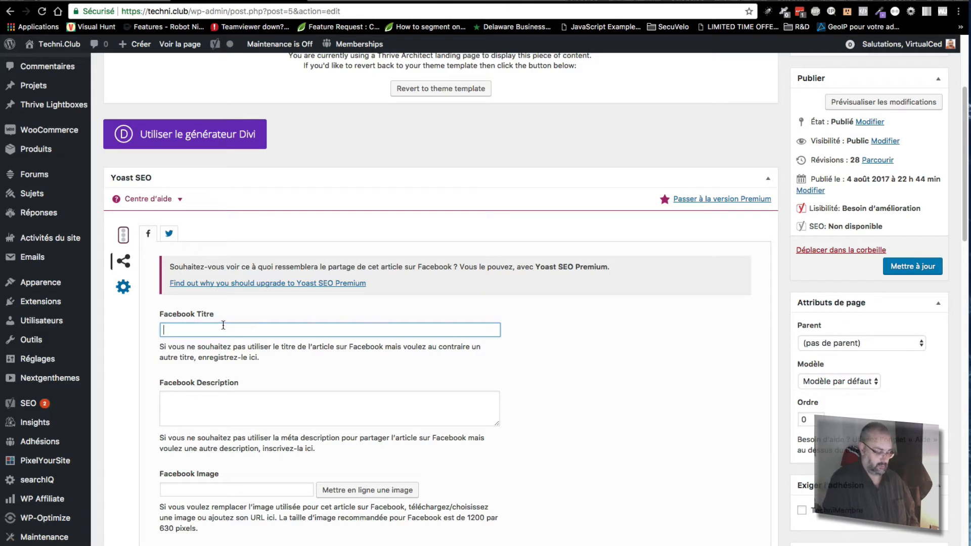
pyautogui.write('ignez ')
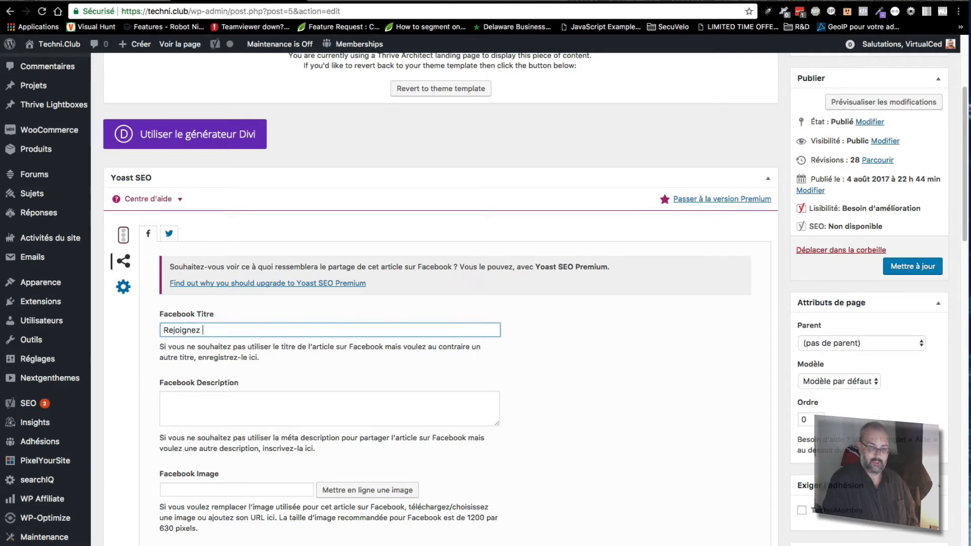
pyautogui.write('le Techn')
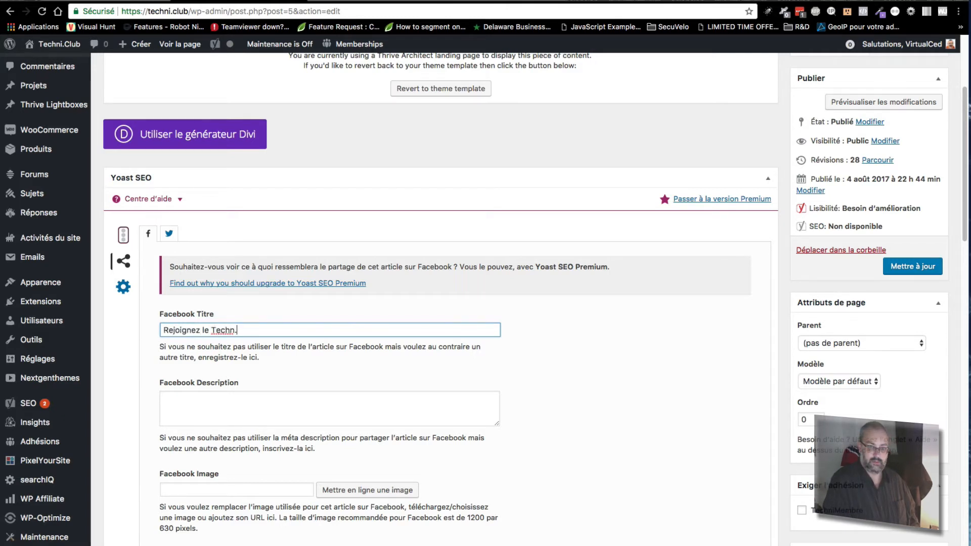
pyautogui.write('.i.Club')
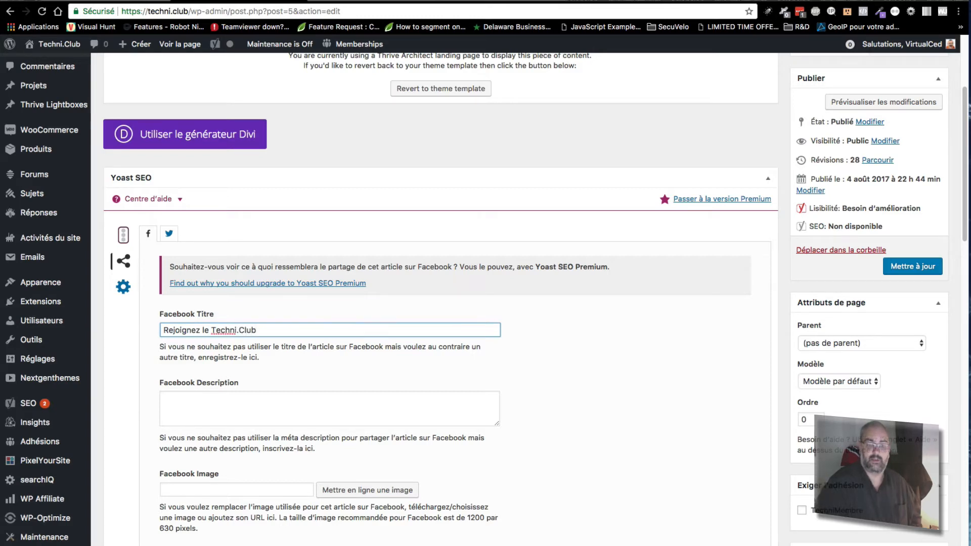
# Step: Set the Facebook description to "Un club de soutien technique où l'on répond à vos questions en 48h max ? C'est le Techni.Club."
pyautogui.scroll(-5, 231, 238)
pyautogui.scroll(2, 232, 238)
pyautogui.click(227, 276)
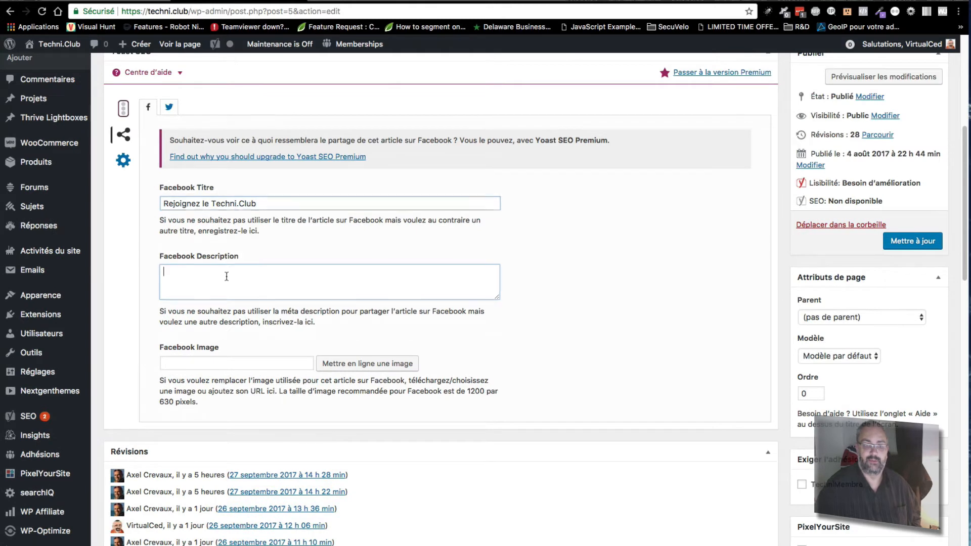
pyautogui.write('Un cl')
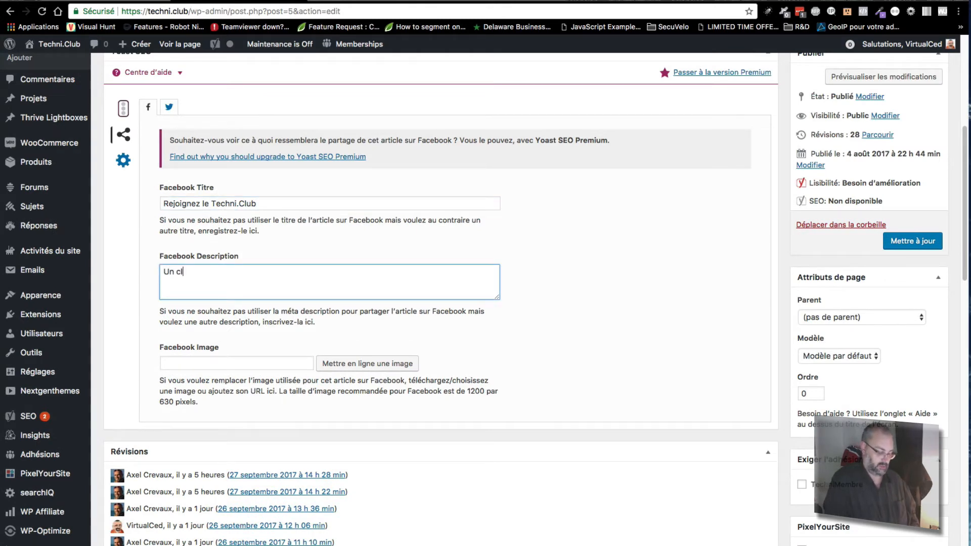
pyautogui.write('ub de soutien')
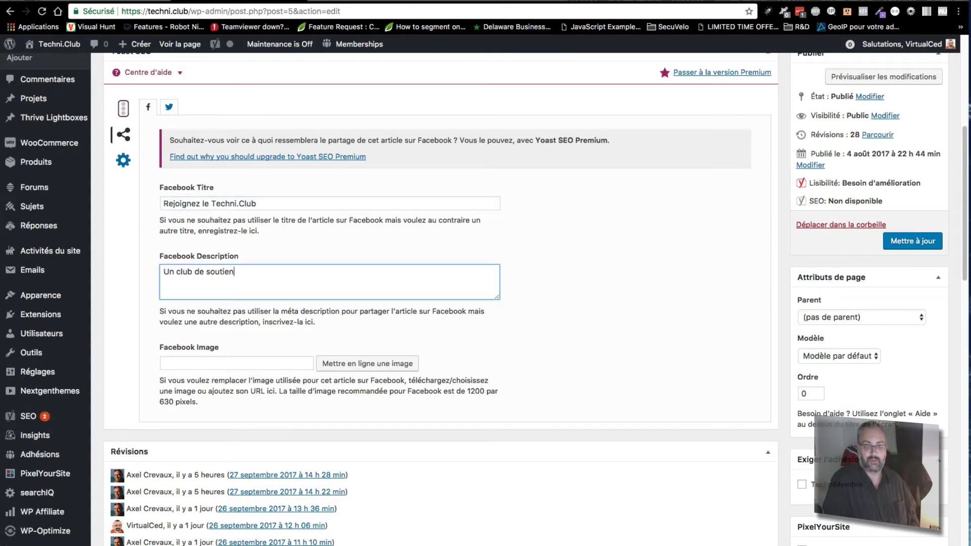
pyautogui.write(' technique')
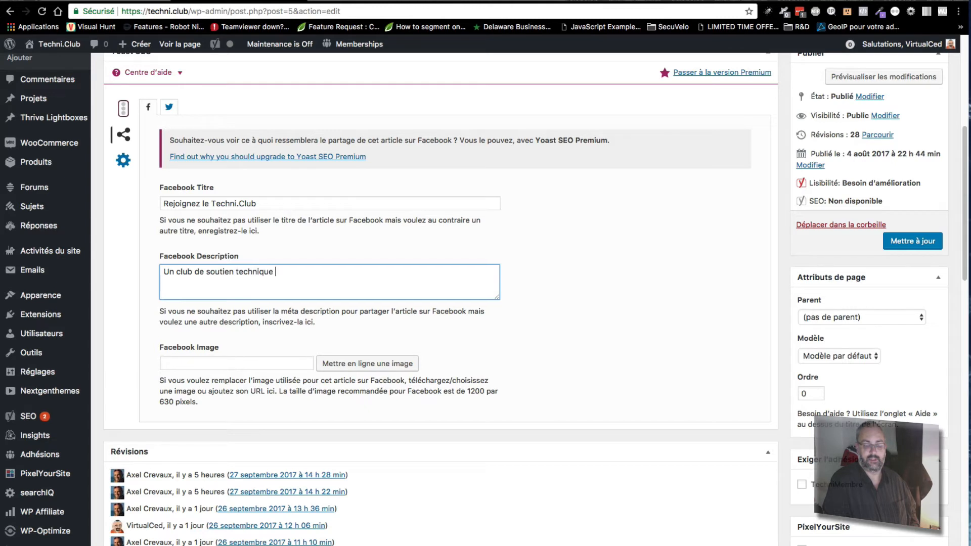
pyautogui.write(' qui')
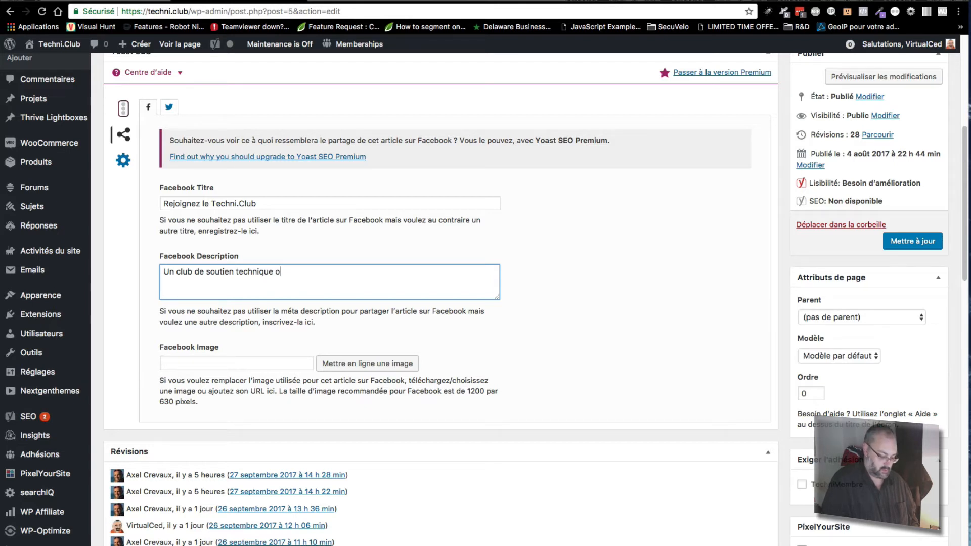
pyautogui.write("où l'on rép")
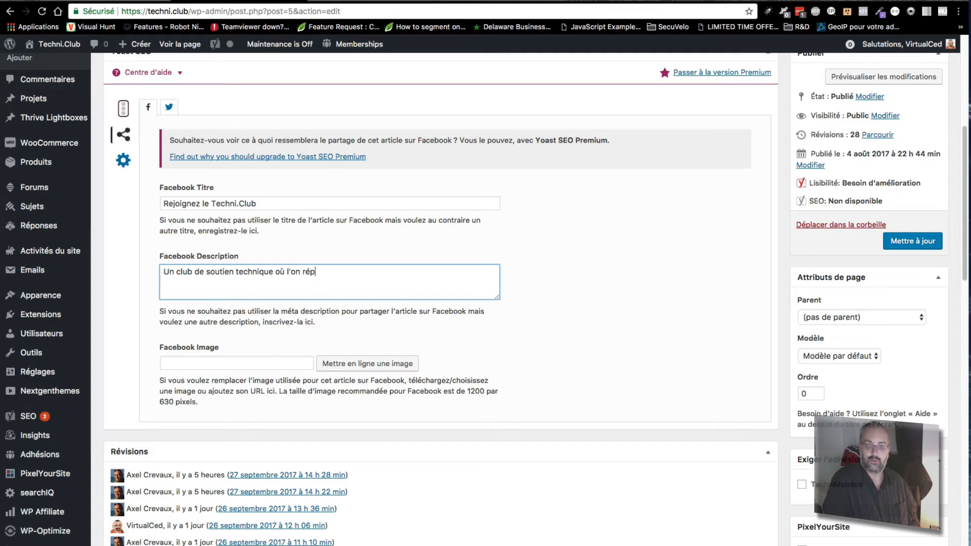
pyautogui.write('ond à vos questions en')
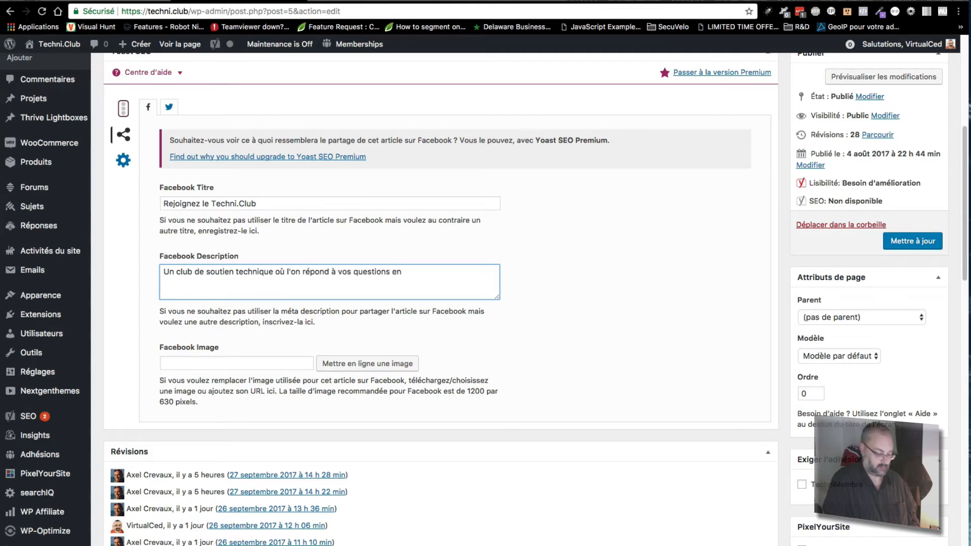
pyautogui.write(' 48h max ? C')
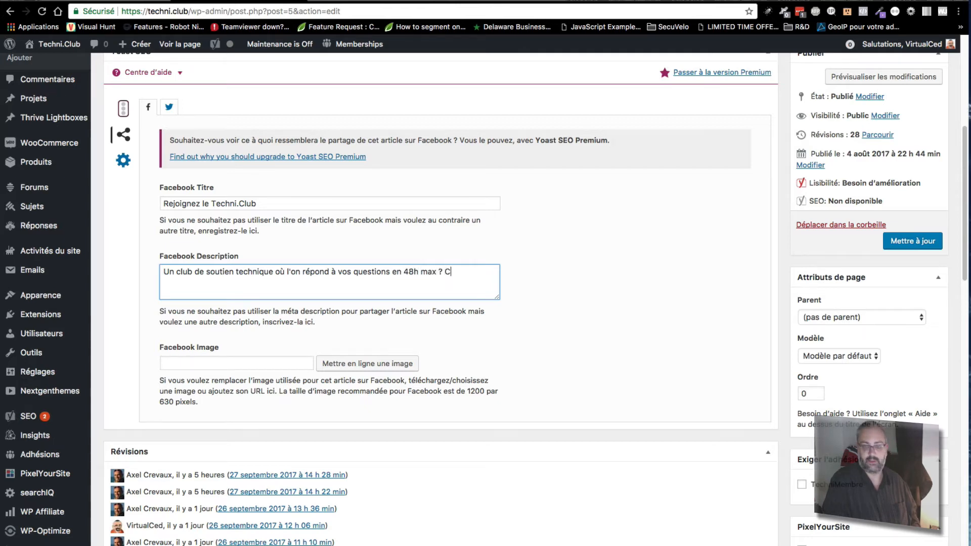
pyautogui.write('echni.Club.')
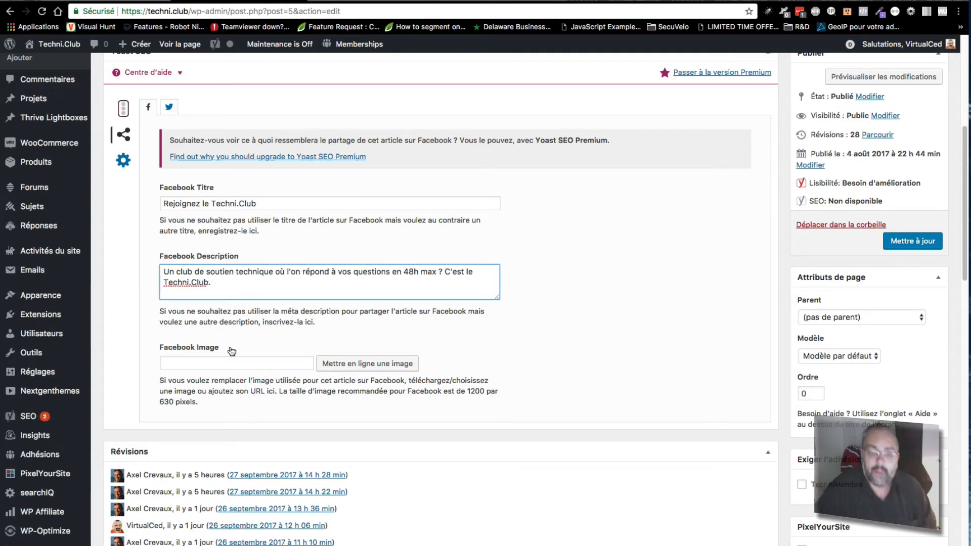
# Step: Use Image-publications-FB.png from the media library as the page's Facebook image
pyautogui.click(339, 366)
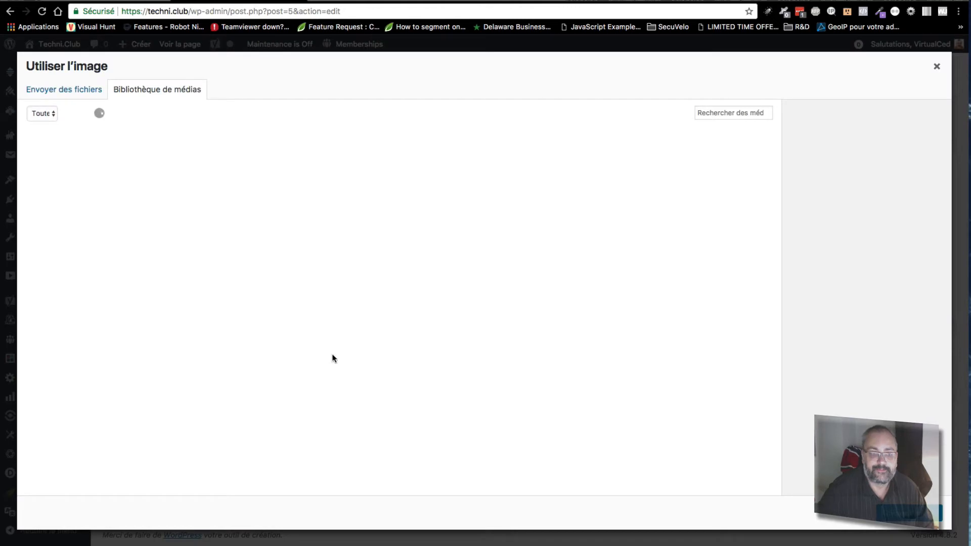
pyautogui.click(74, 172)
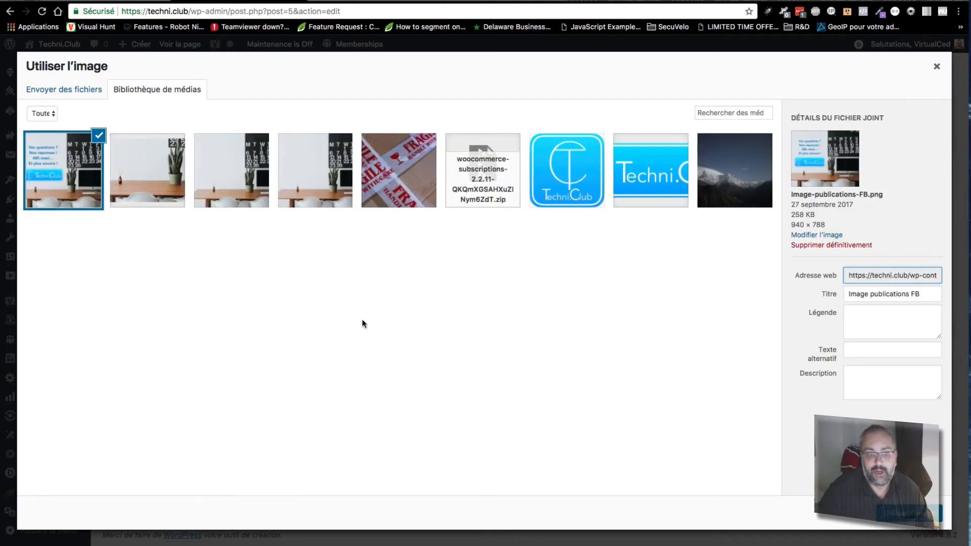
pyautogui.click(905, 513)
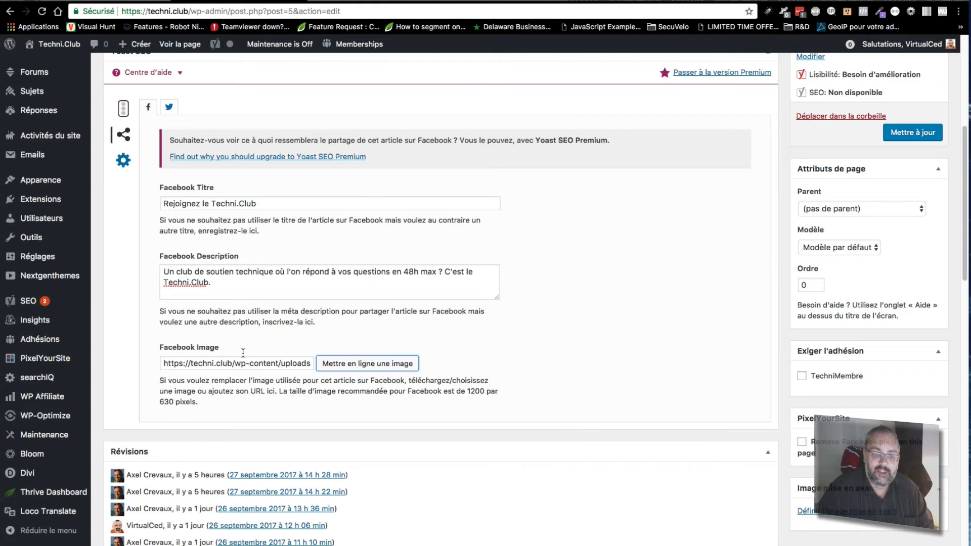
# Step: Assign Image-publications-FB.png from the media library as the Twitter image in the Yoast SEO social settings
pyautogui.click(171, 109)
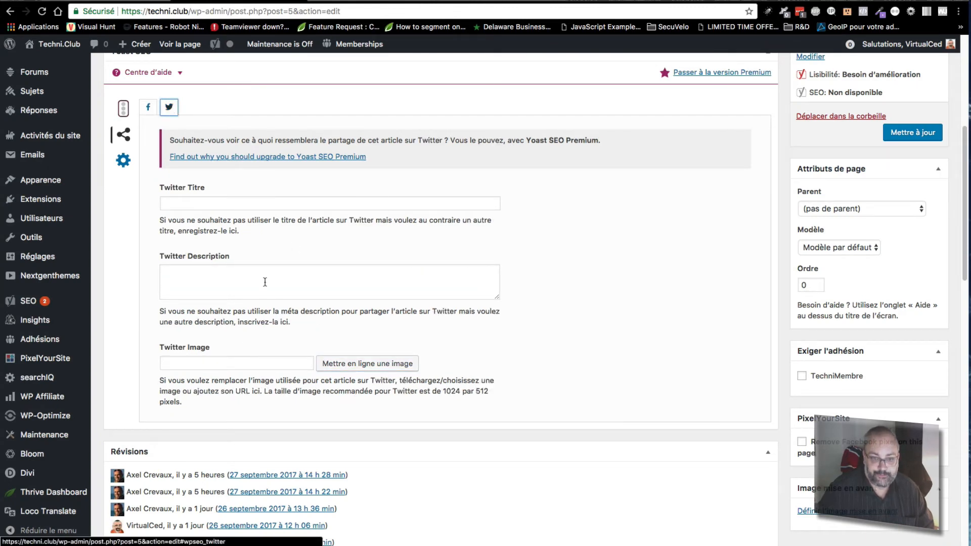
pyautogui.click(354, 363)
pyautogui.click(63, 170)
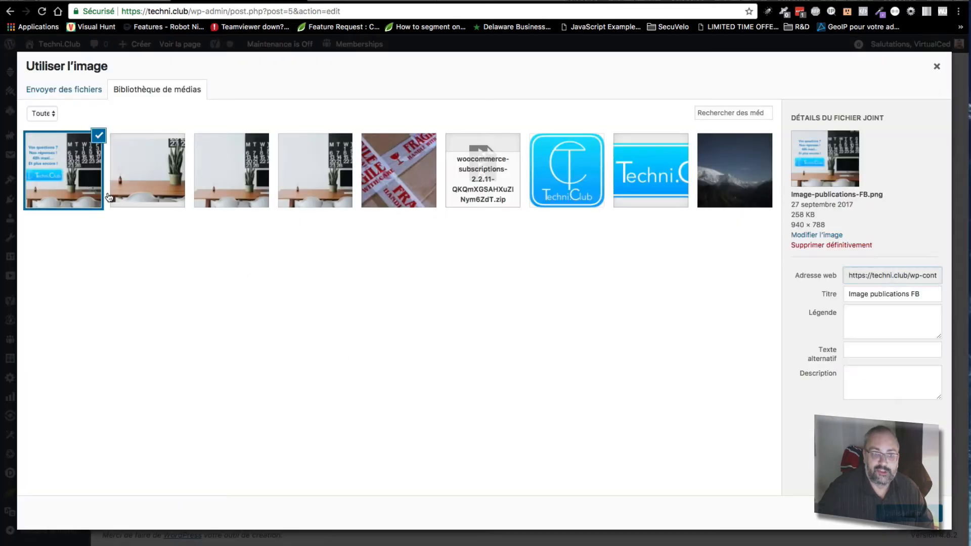
pyautogui.click(891, 512)
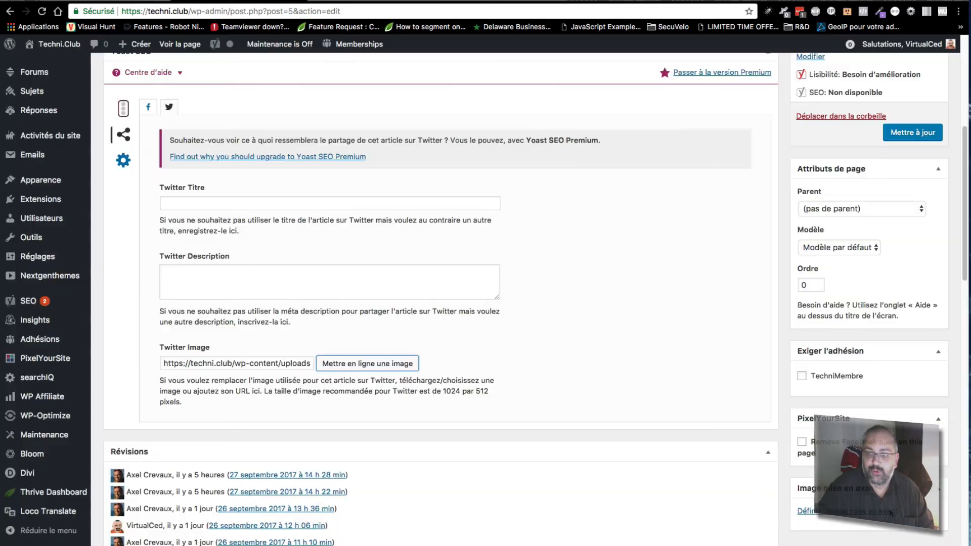
# Step: Copy the Facebook title "Rejoignez le Techni.Club" into the Twitter title
pyautogui.click(148, 107)
pyautogui.click(251, 202)
pyautogui.rightClick(251, 201)
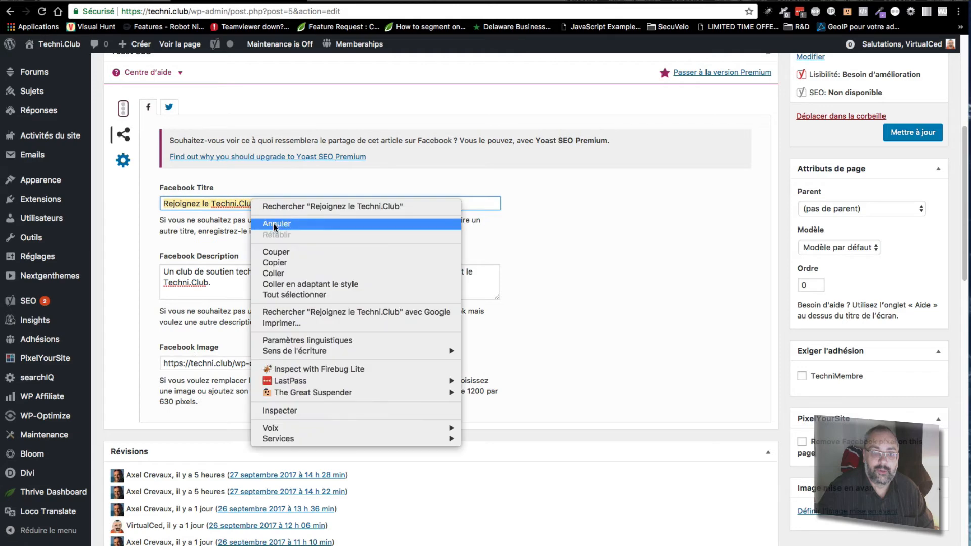
pyautogui.click(273, 206)
pyautogui.click(169, 107)
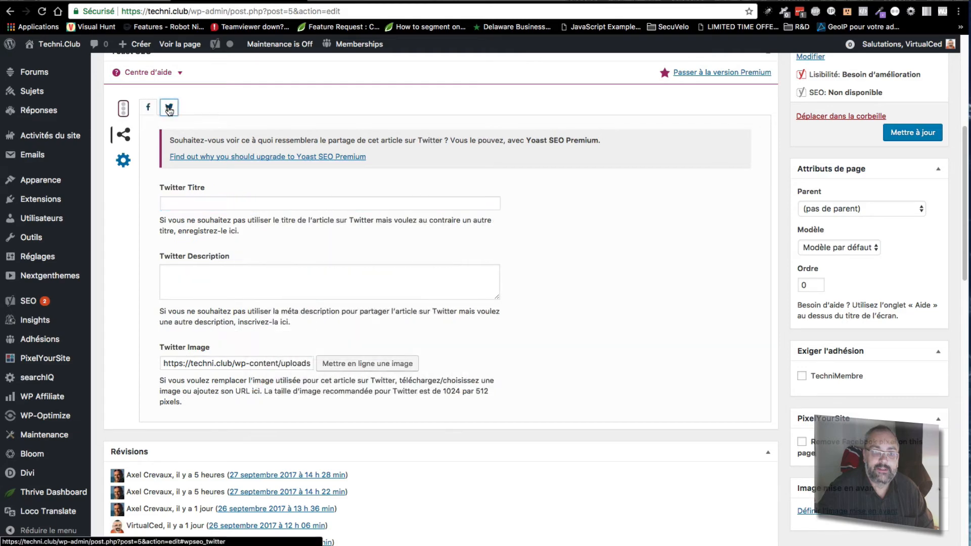
pyautogui.rightClick(228, 203)
pyautogui.click(273, 254)
# Step: Set the Twitter description to "Réconciliez-vous avec la technique : Techhni.Club" and update the page
pyautogui.click(234, 273)
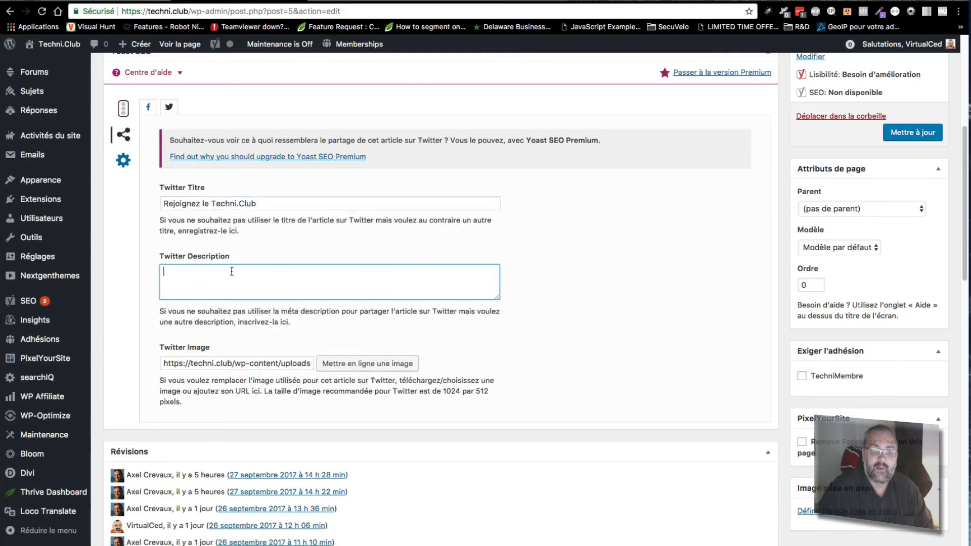
pyautogui.write('Réc')
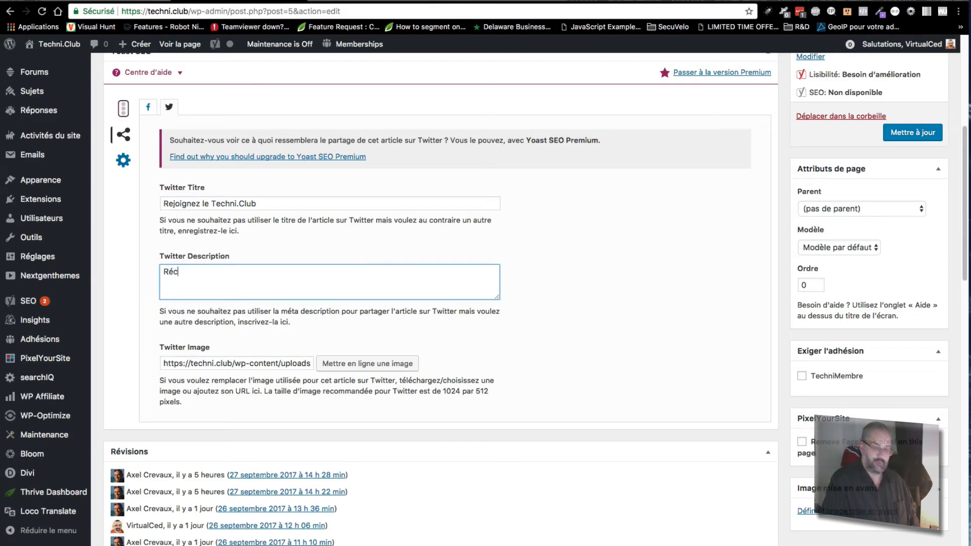
pyautogui.write('onciliez')
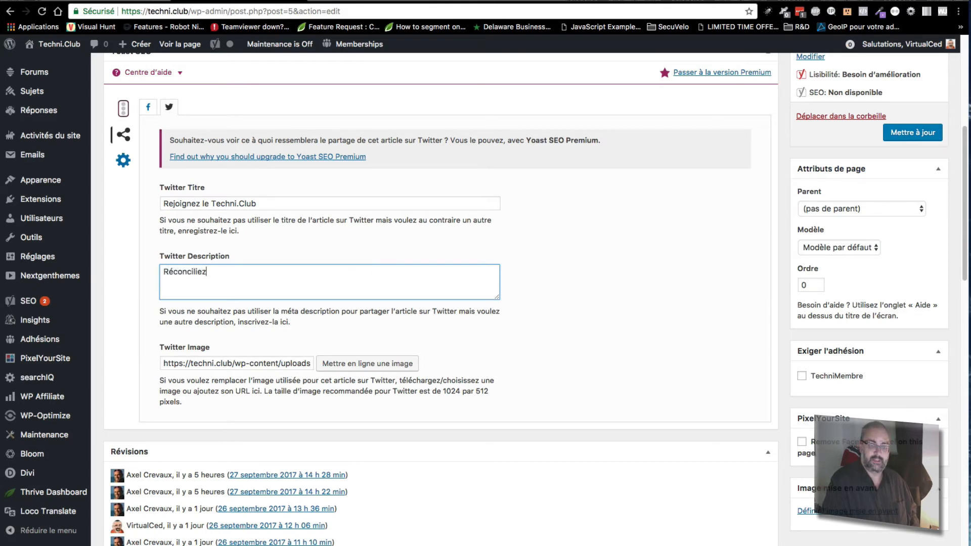
pyautogui.write('-vous avec')
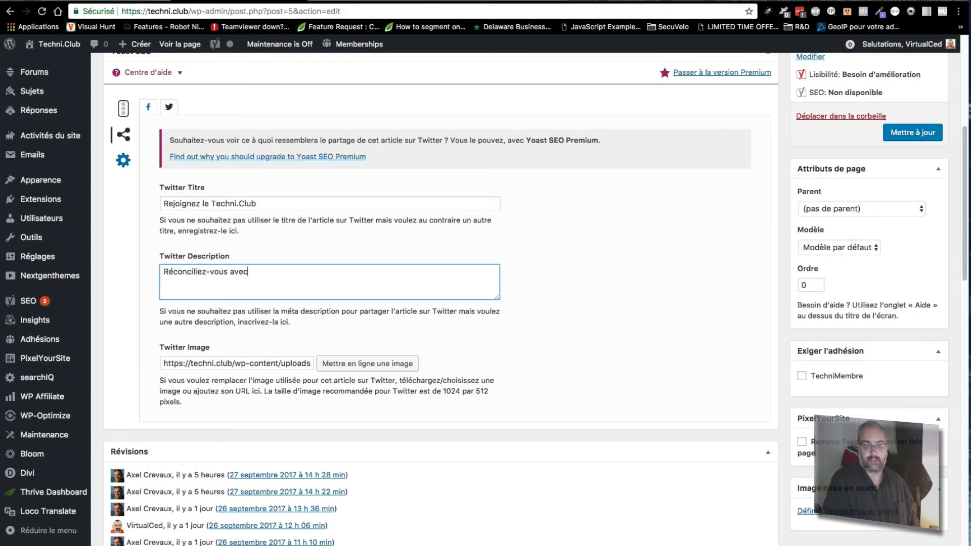
pyautogui.write(' la technique')
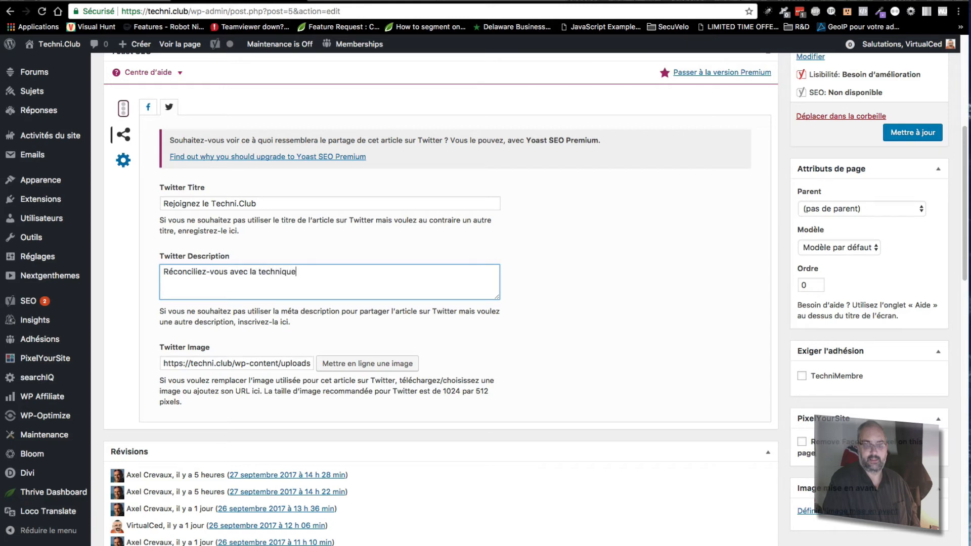
pyautogui.write(' : Techhni')
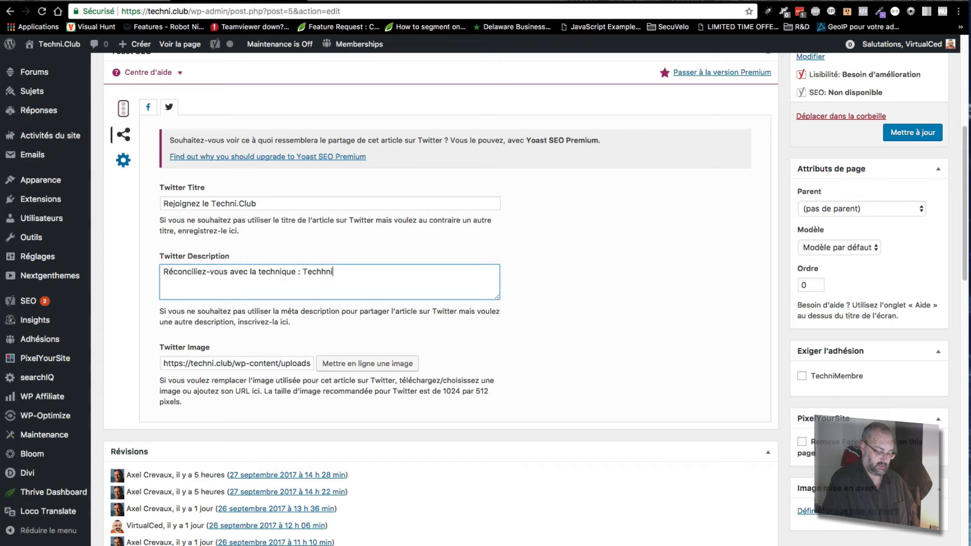
pyautogui.write('.Club')
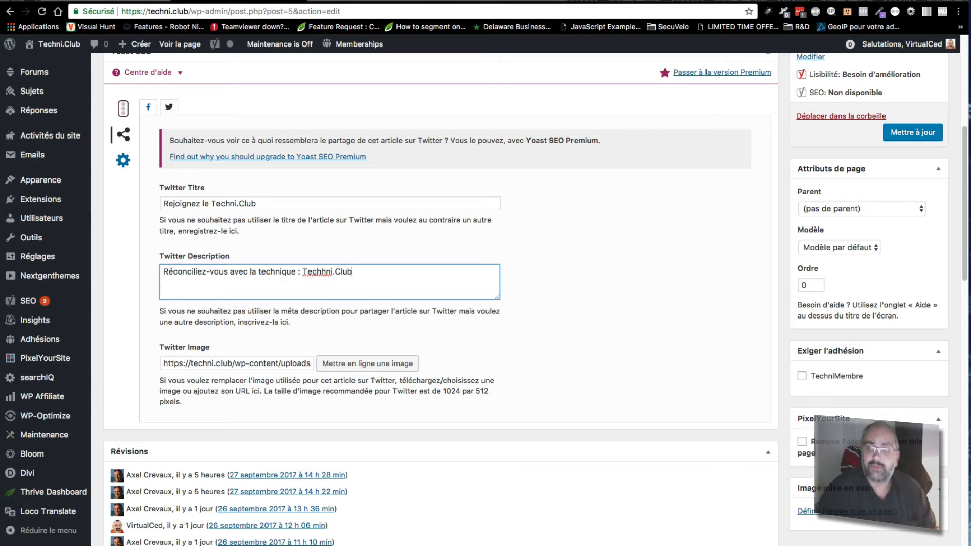
pyautogui.click(901, 132)
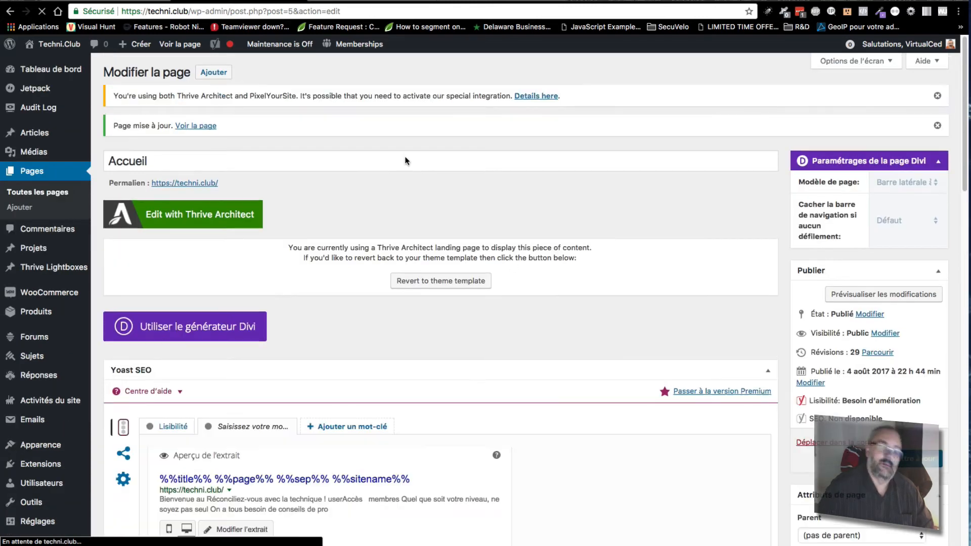
pyautogui.click(328, 1)
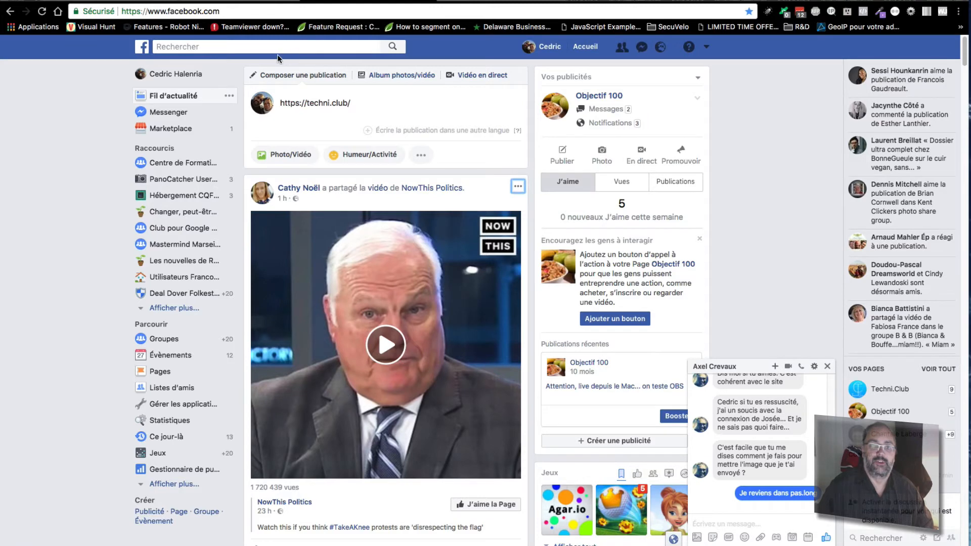
pyautogui.click(430, 106)
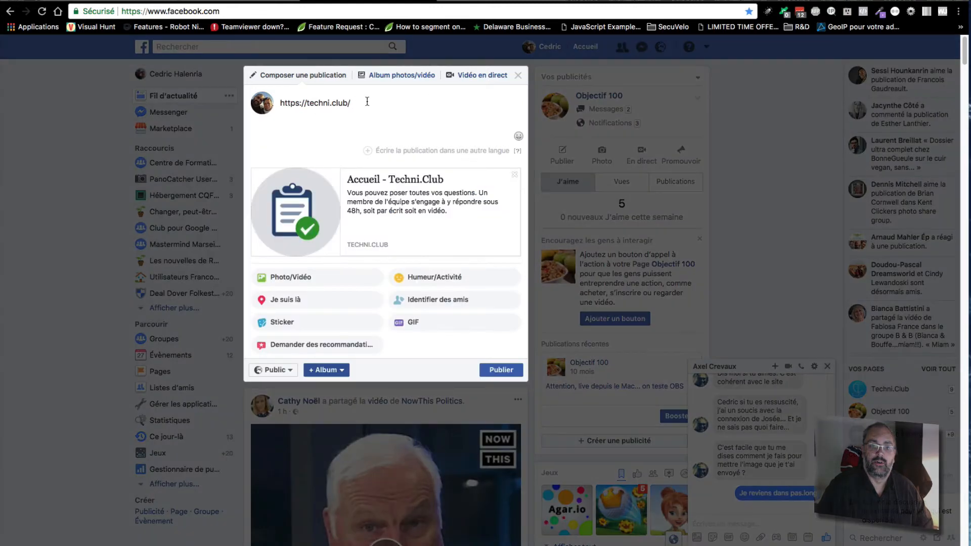
pyautogui.click(513, 176)
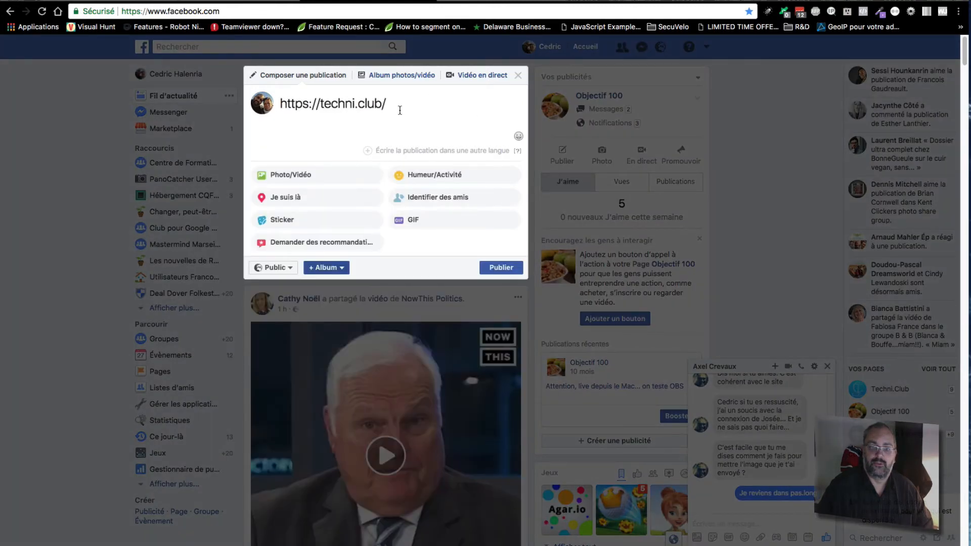
pyautogui.moveTo(398, 104); pyautogui.dragTo(273, 107)
pyautogui.press('BackSpace')
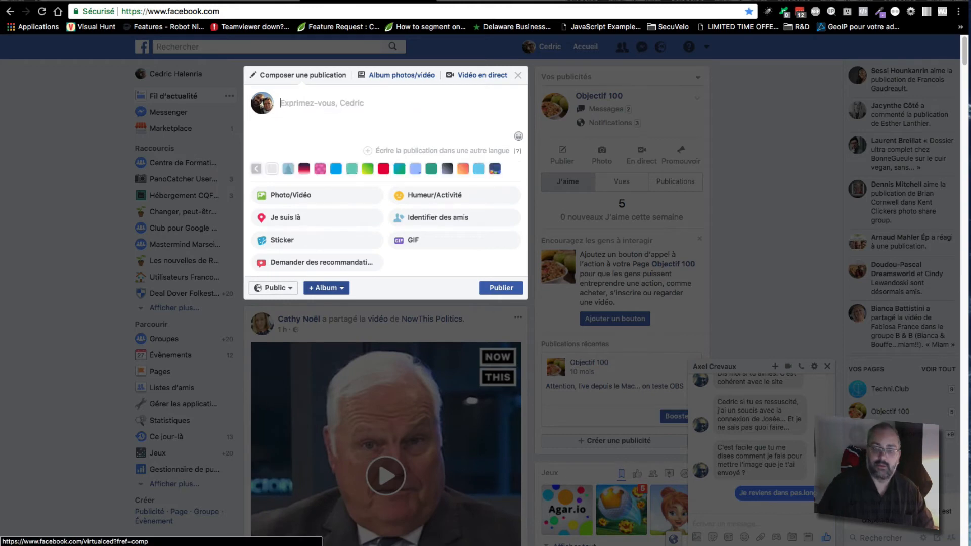
pyautogui.click(517, 76)
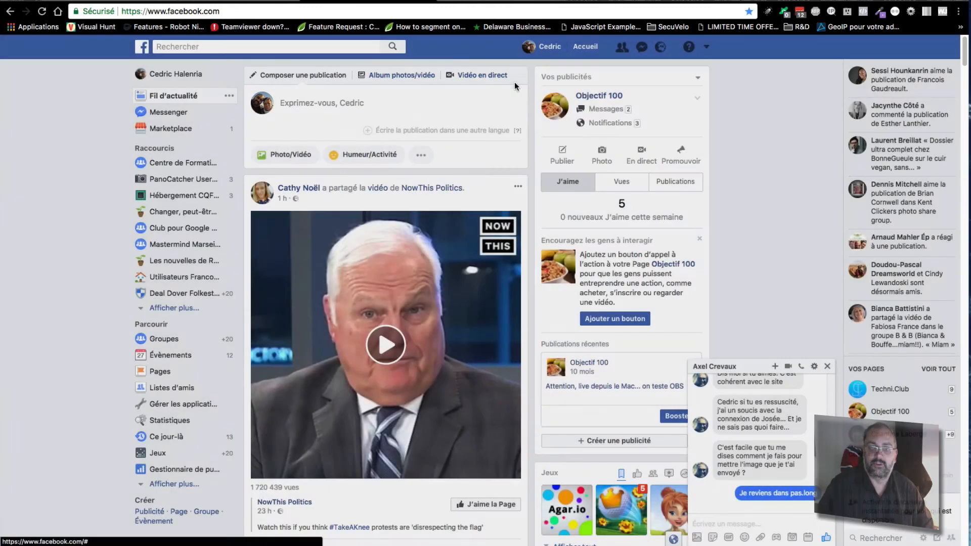
pyautogui.click(141, 48)
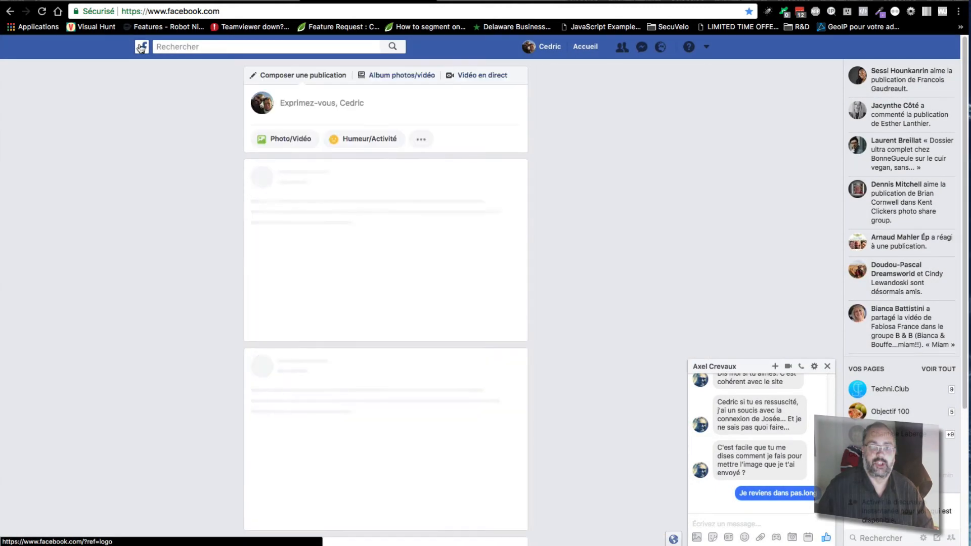
pyautogui.click(321, 108)
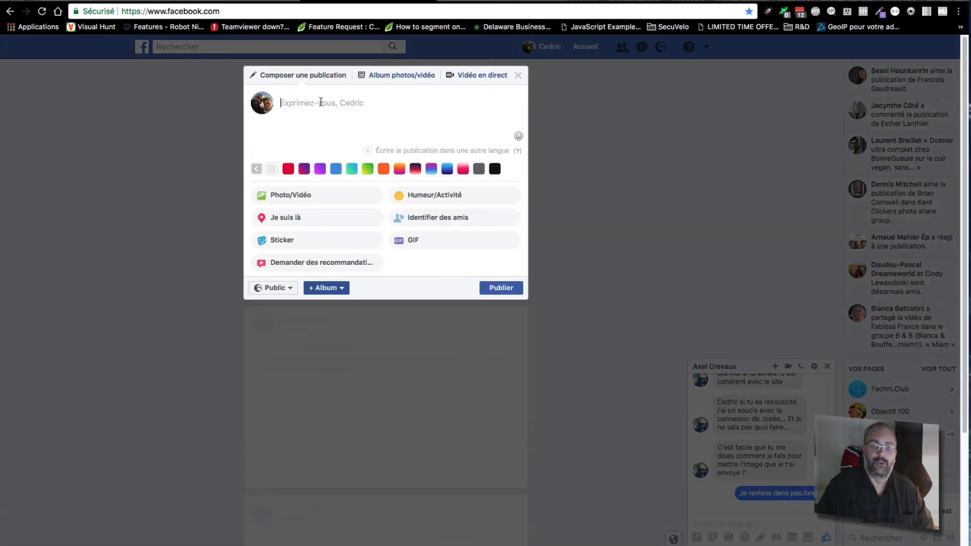
pyautogui.rightClick(320, 104)
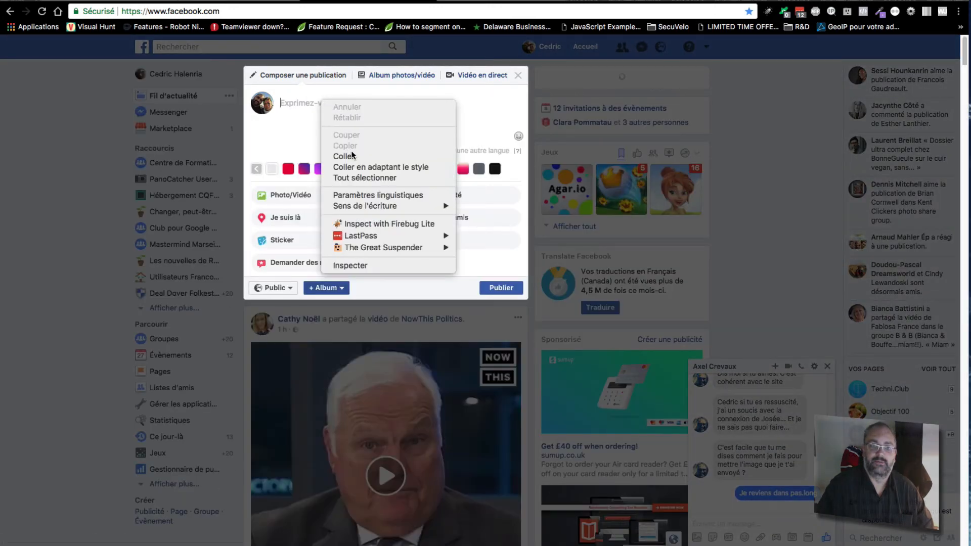
pyautogui.click(355, 157)
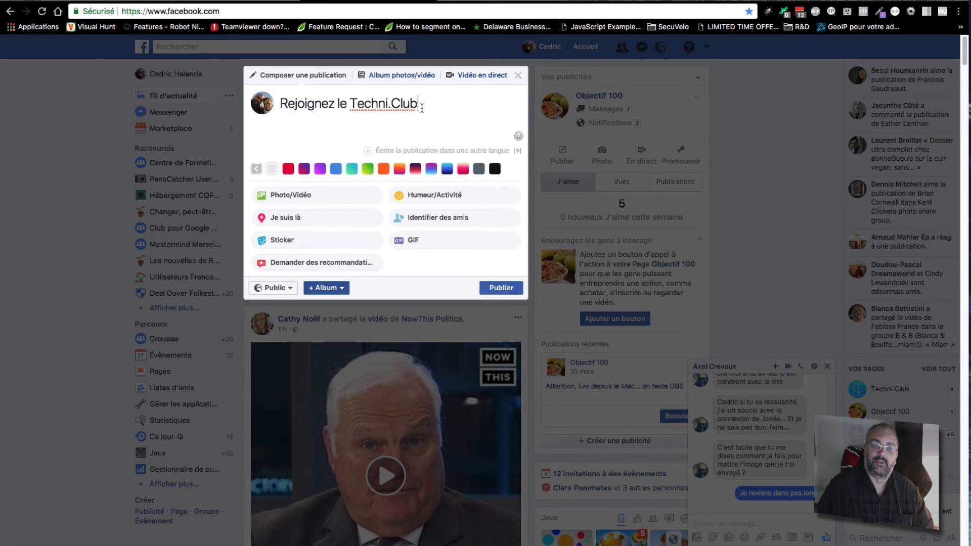
pyautogui.write(':')
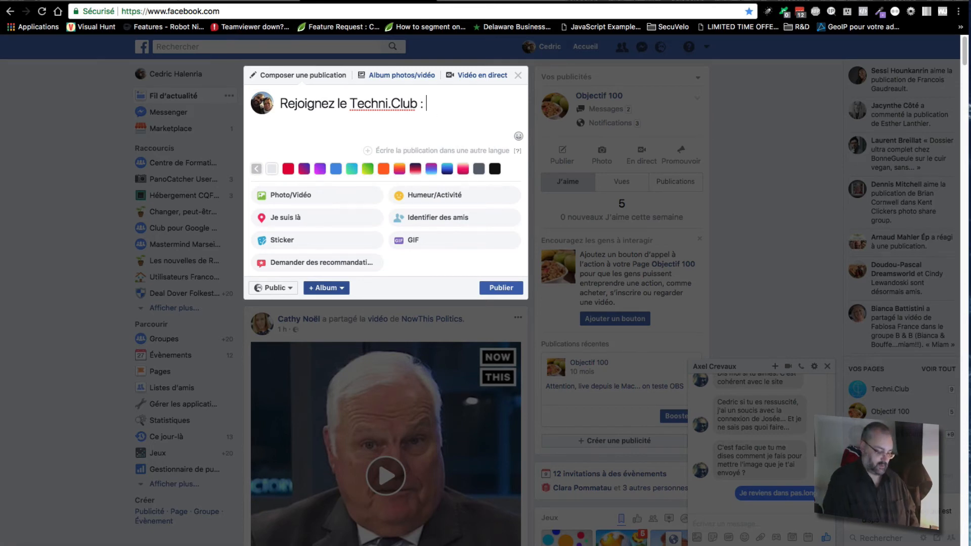
pyautogui.write(' https:')
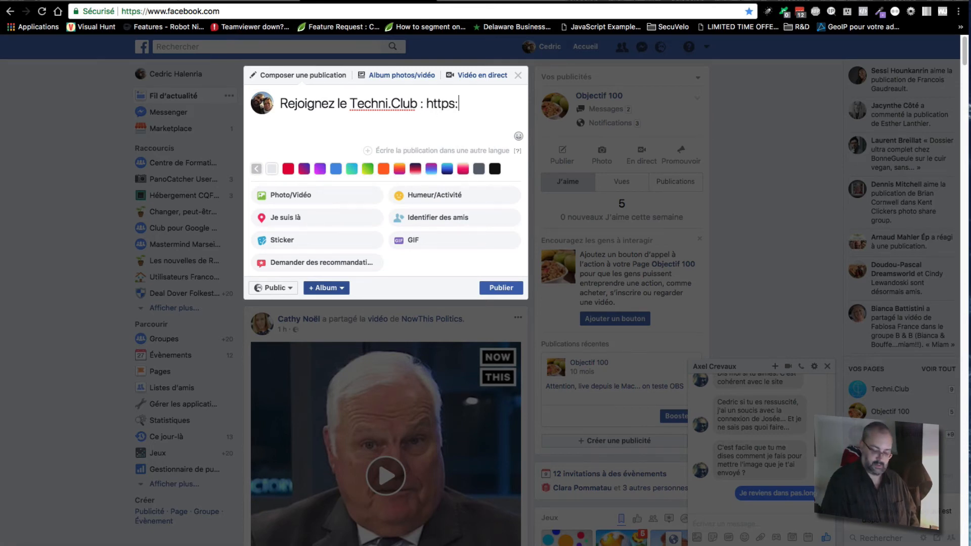
pyautogui.write('//techni')
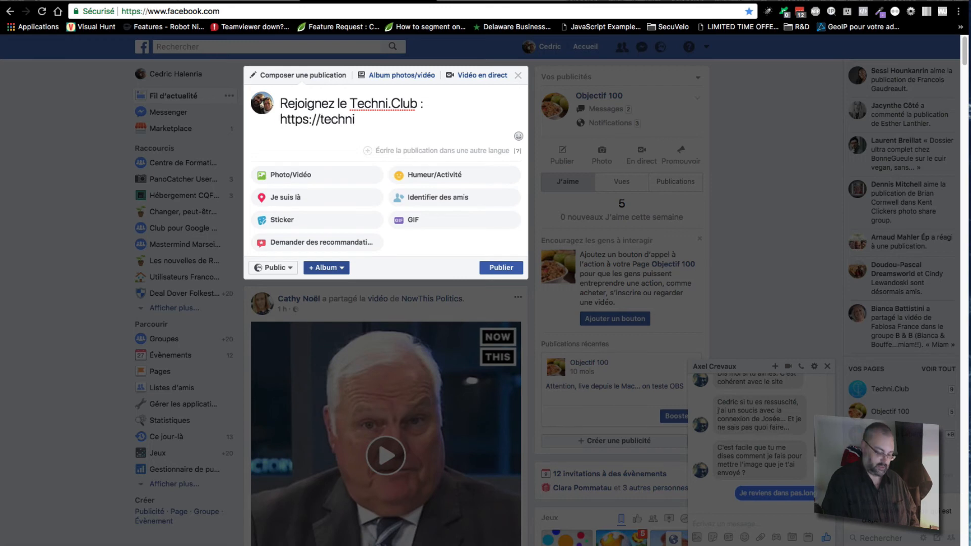
pyautogui.write('.club')
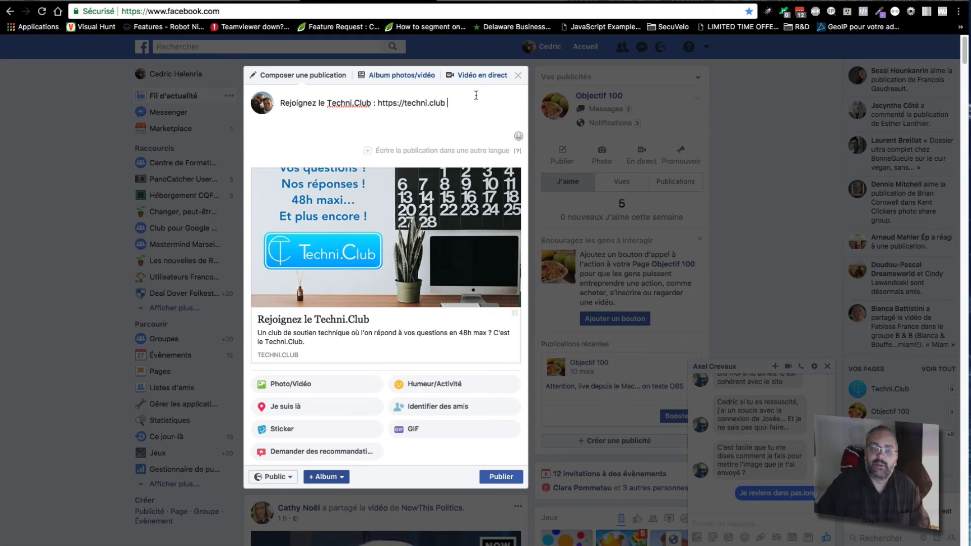
# Step: Clear the draft post's text, close the composer and reload the home page, discarding the unfinished post
pyautogui.click(518, 75)
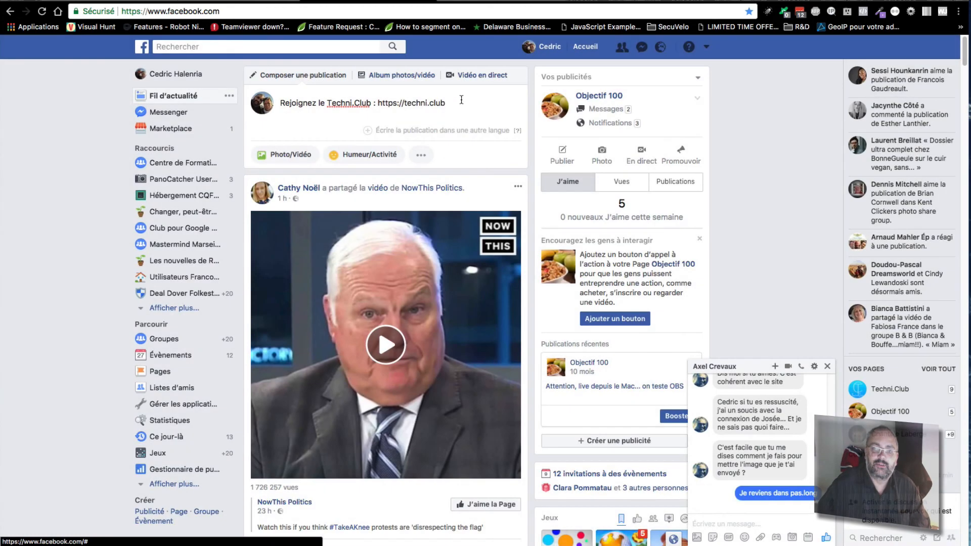
pyautogui.moveTo(448, 102); pyautogui.dragTo(279, 93)
pyautogui.press('BackSpace')
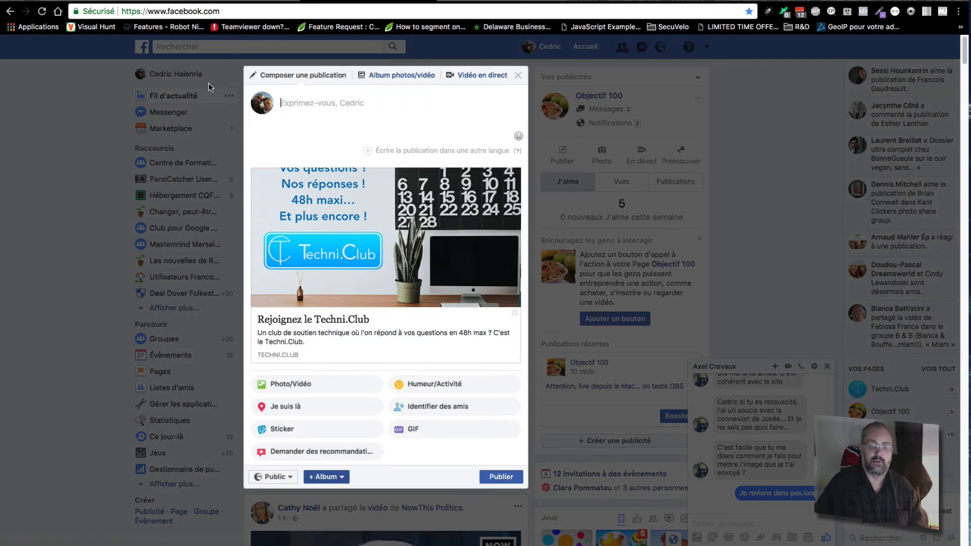
pyautogui.click(518, 75)
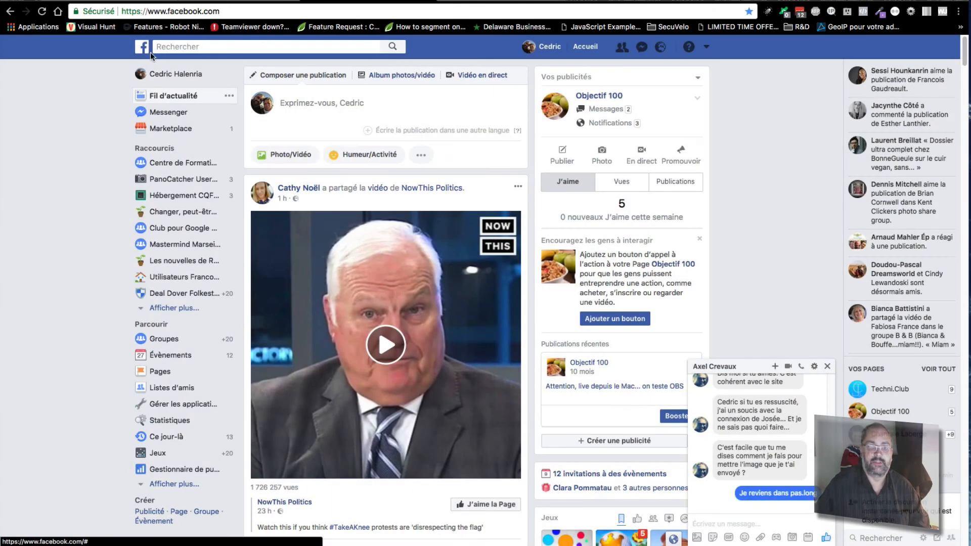
pyautogui.click(141, 49)
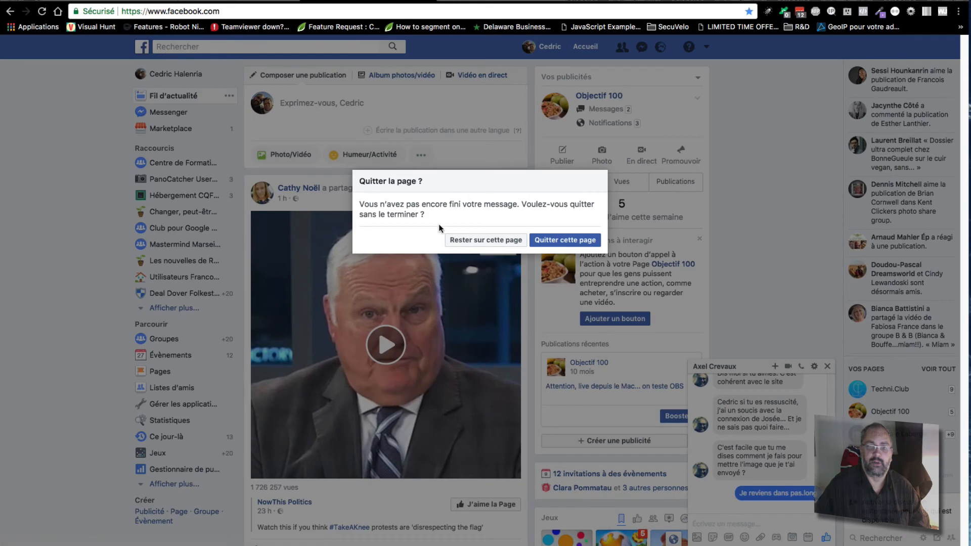
pyautogui.click(562, 240)
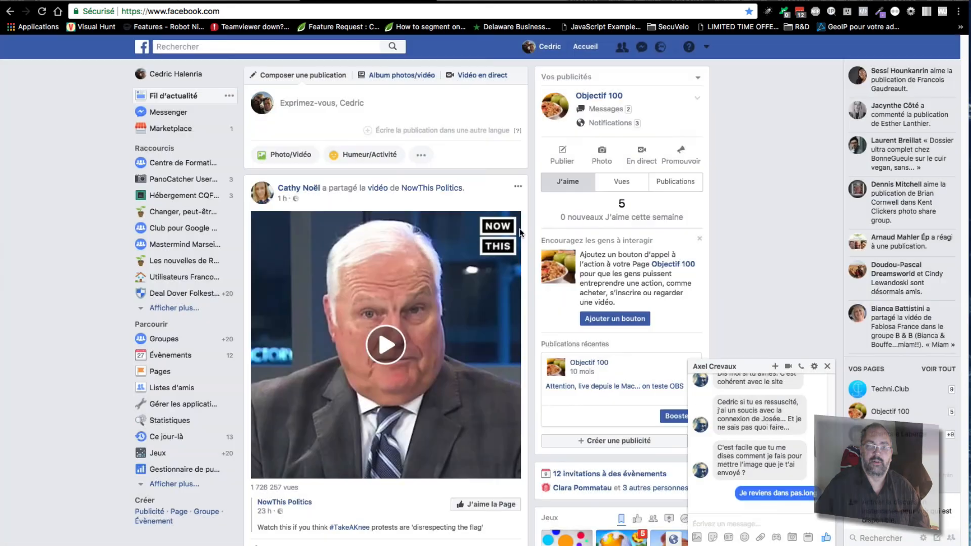
pyautogui.click(357, 120)
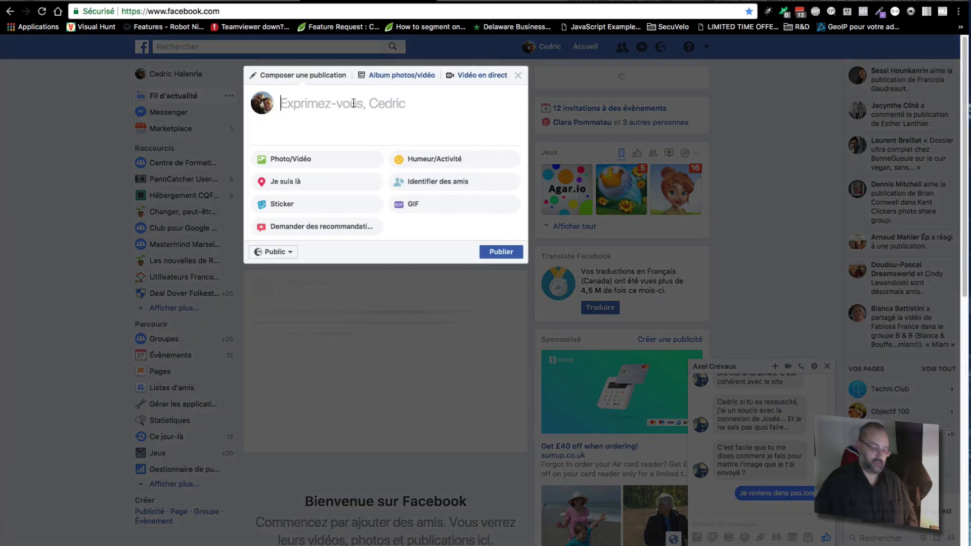
pyautogui.write('http')
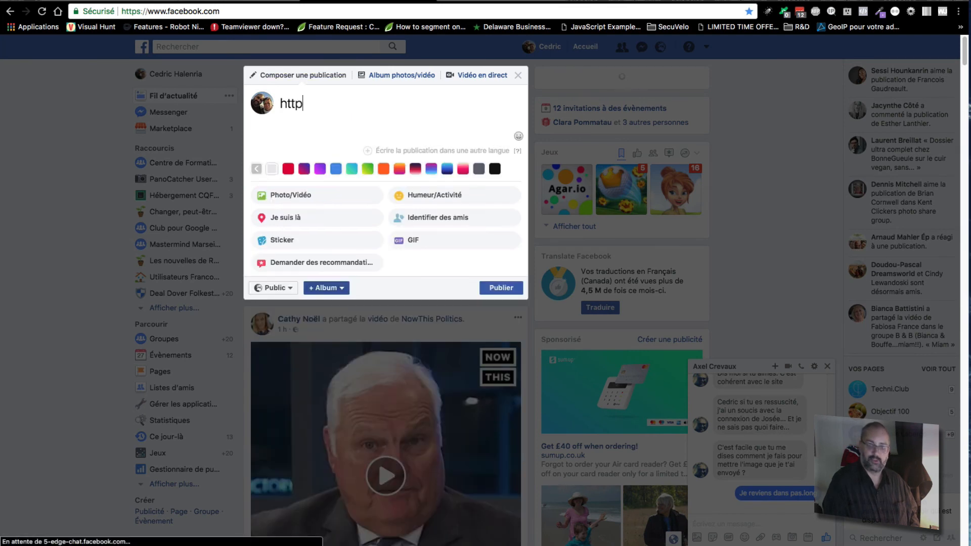
pyautogui.write('://te')
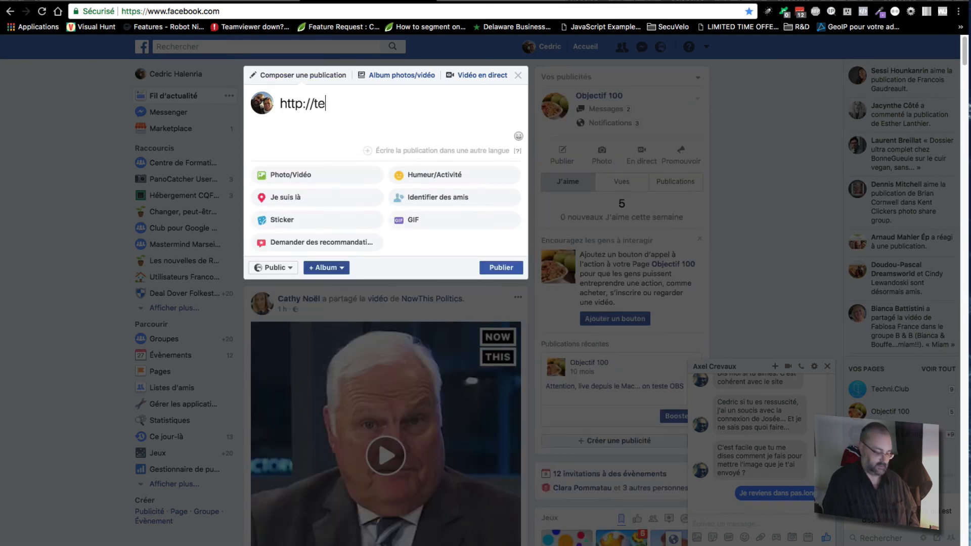
pyautogui.write('chni.club')
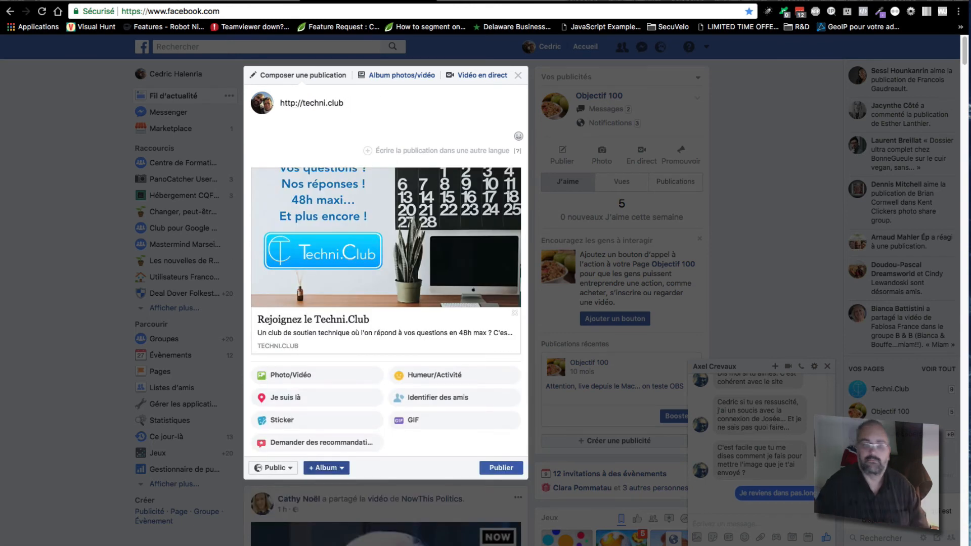
pyautogui.moveTo(363, 106); pyautogui.dragTo(256, 93)
pyautogui.press('super+c')
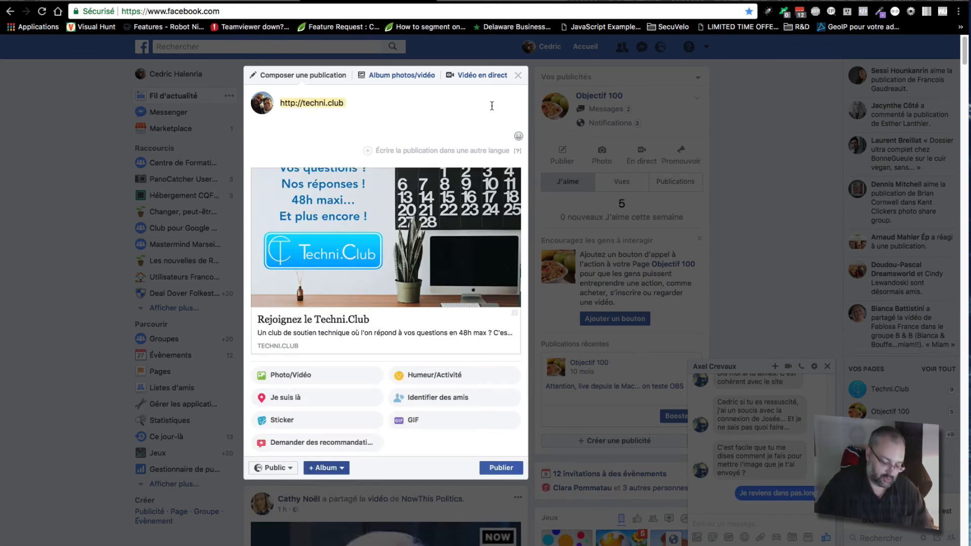
pyautogui.press('BackSpace')
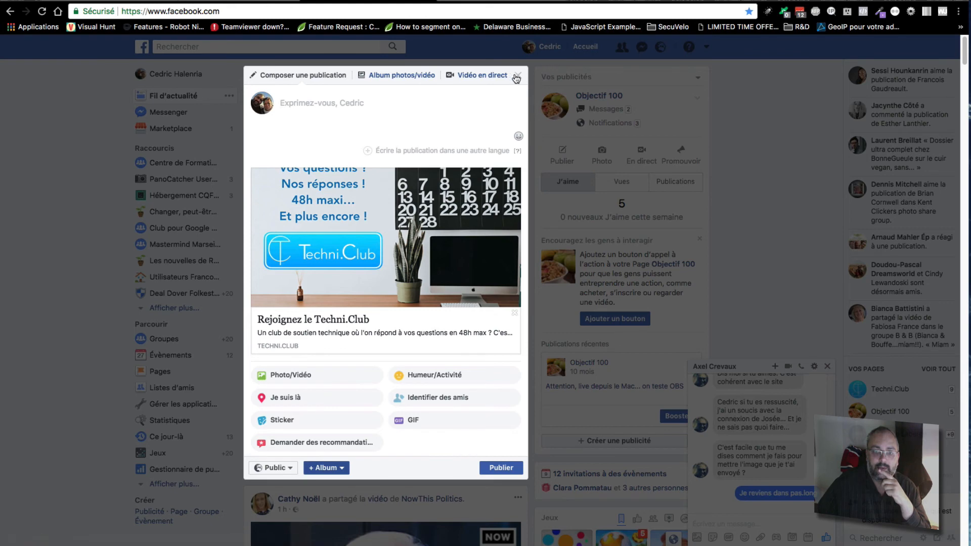
# Step: Search the web for "facebook debug" in a new tab and open the Open Graph Object Debugger on Facebook for Developers
pyautogui.hotkey('ctrl', 't')
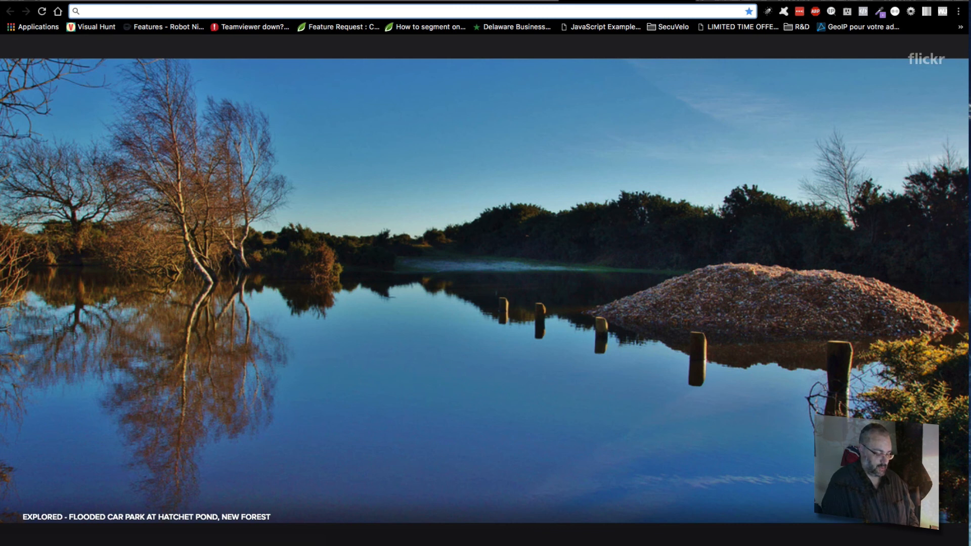
pyautogui.write('facebook de')
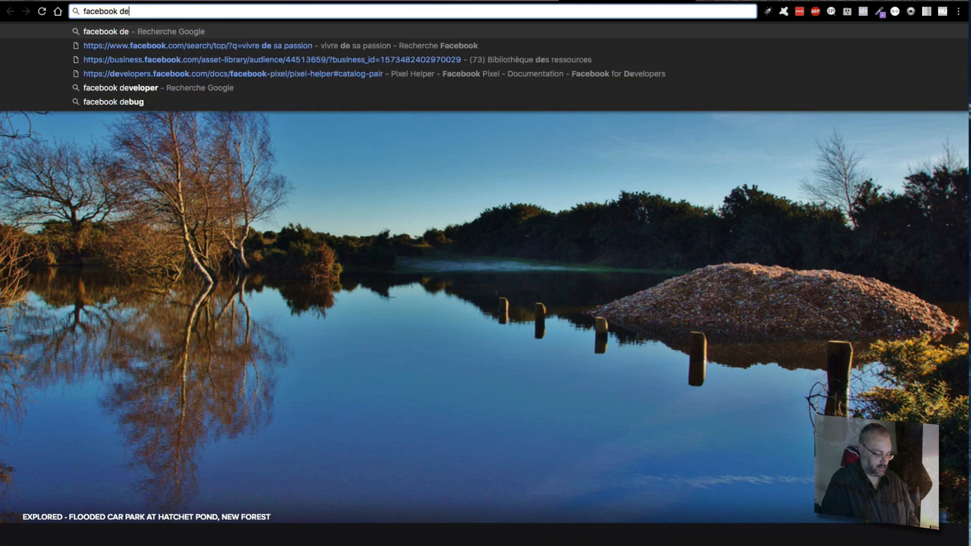
pyautogui.write('bug')
pyautogui.press('Return')
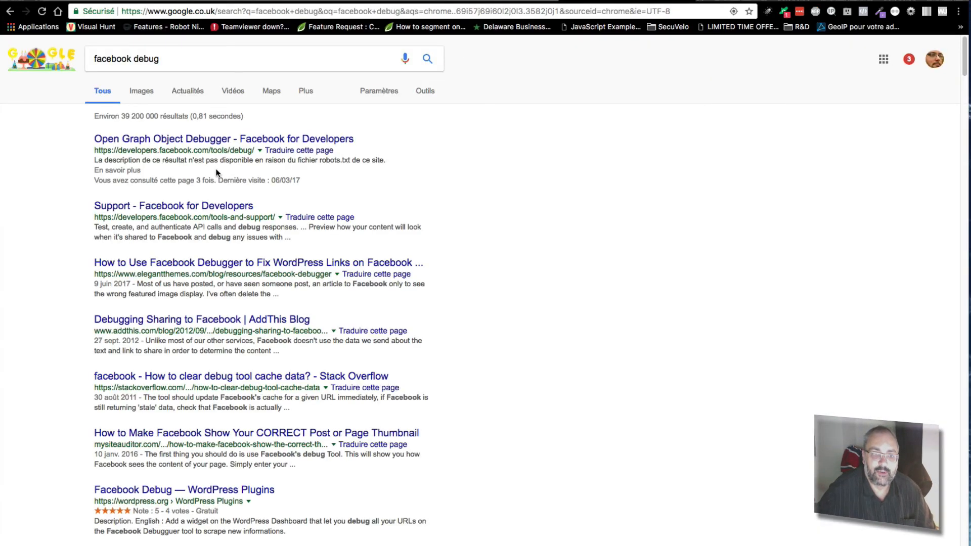
pyautogui.click(217, 142)
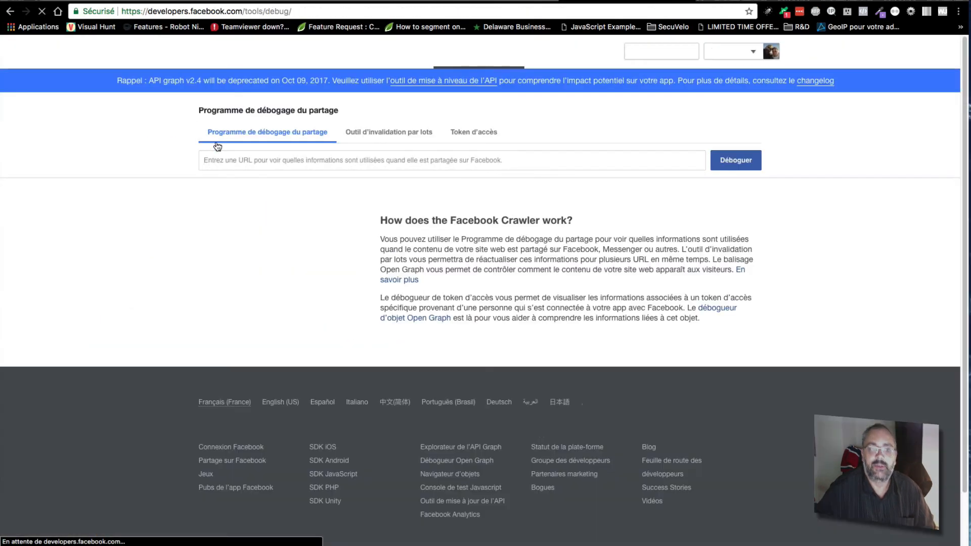
pyautogui.click(242, 1)
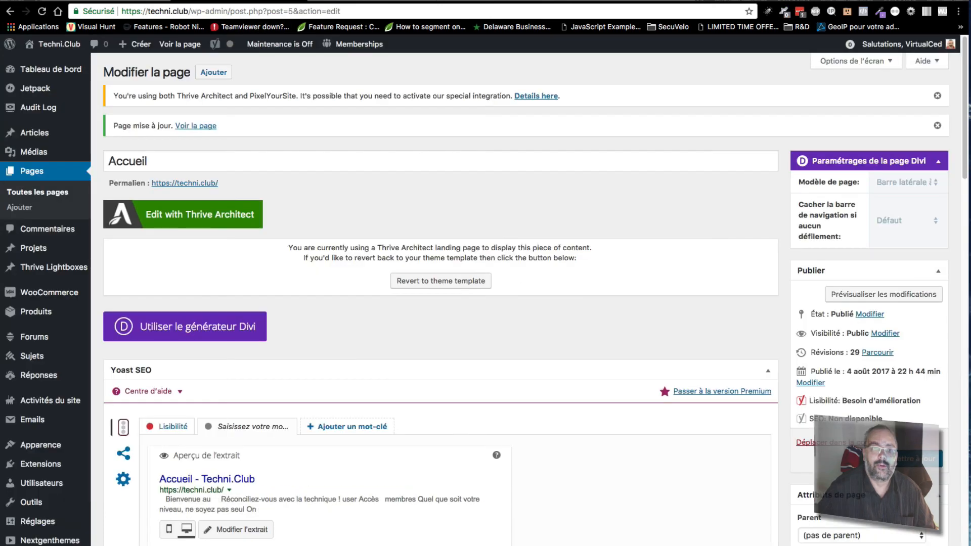
pyautogui.click(189, 11)
pyautogui.rightClick(152, 12)
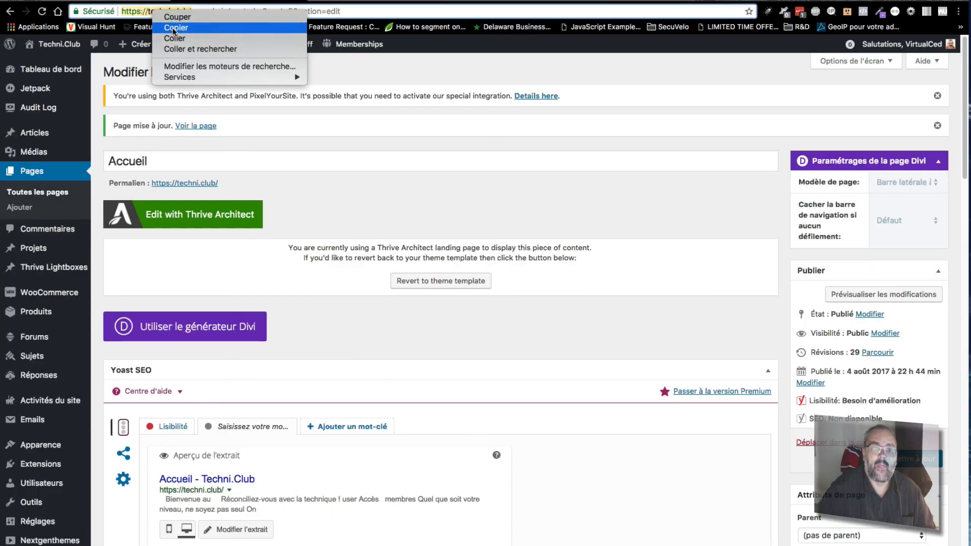
pyautogui.click(174, 28)
pyautogui.click(580, 3)
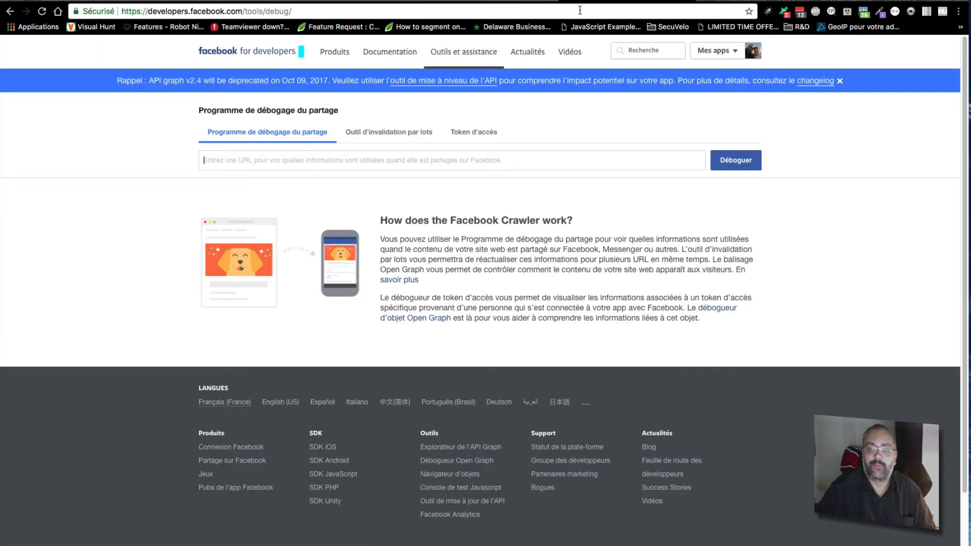
pyautogui.rightClick(287, 155)
pyautogui.click(320, 211)
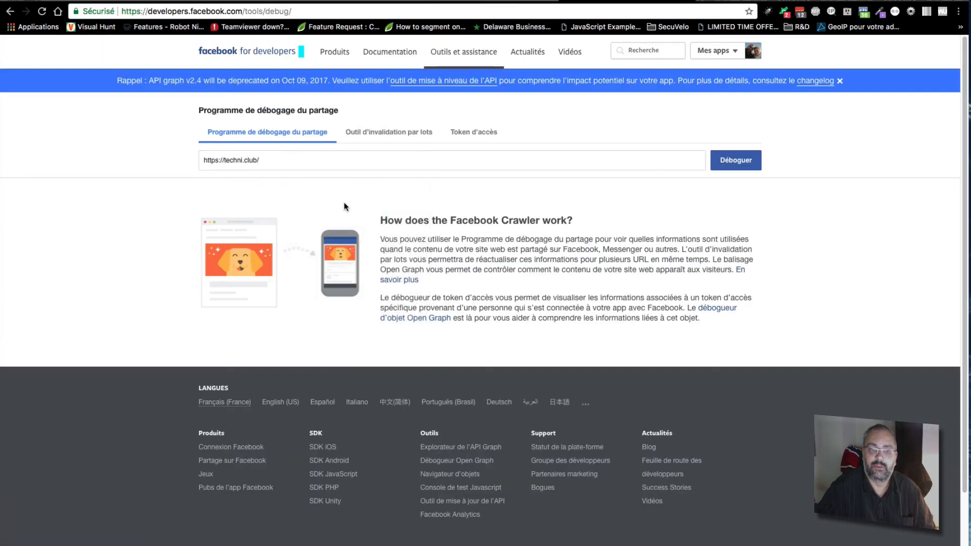
pyautogui.click(728, 167)
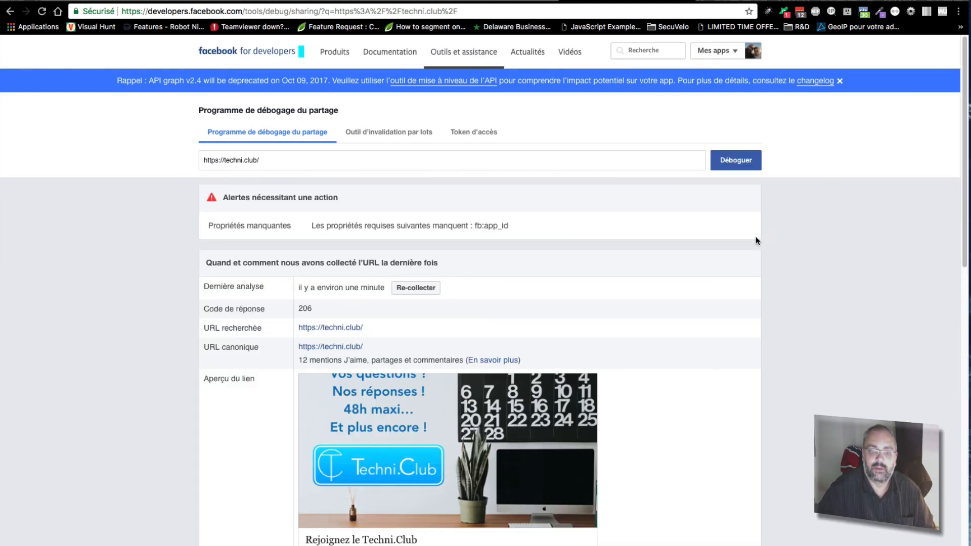
pyautogui.scroll(-3, 747, 296)
pyautogui.scroll(-2, 746, 296)
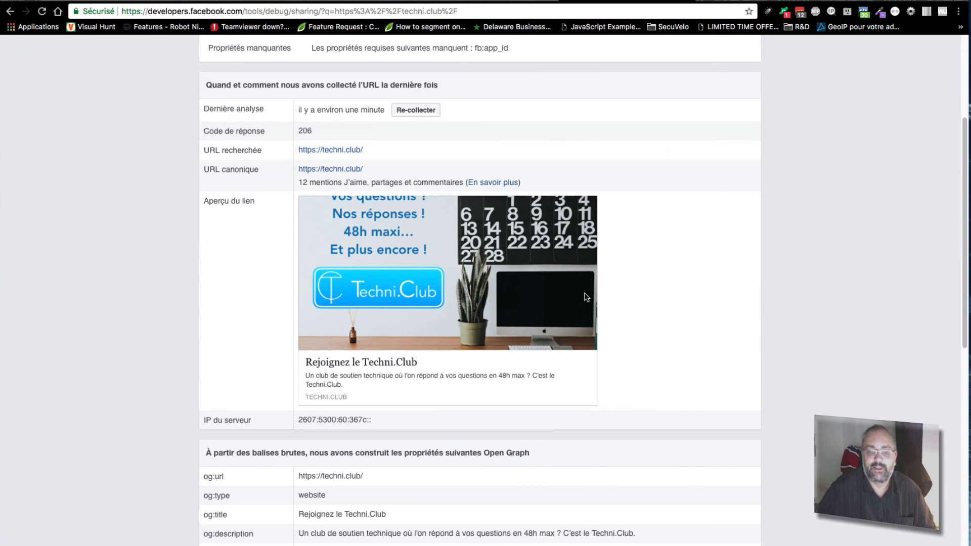
pyautogui.scroll(1, 466, 180)
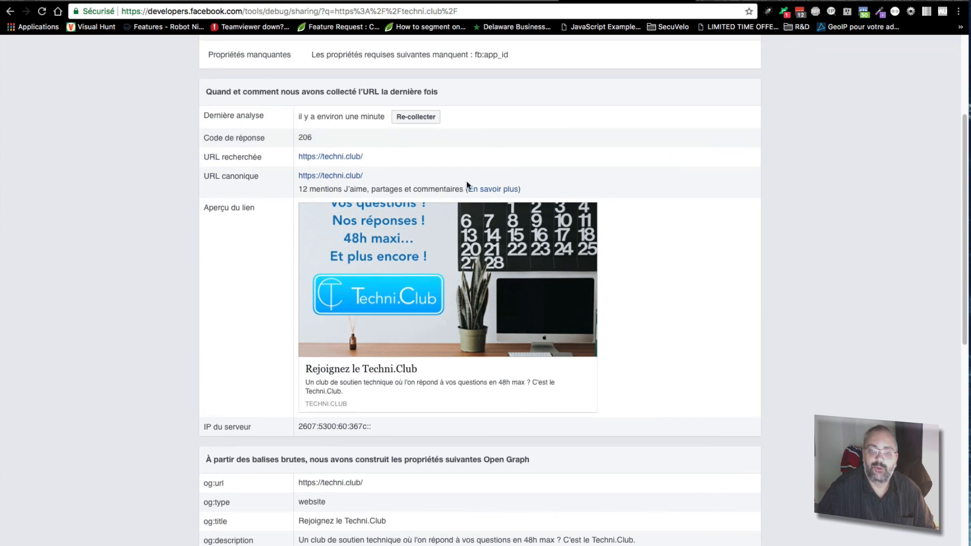
pyautogui.click(424, 121)
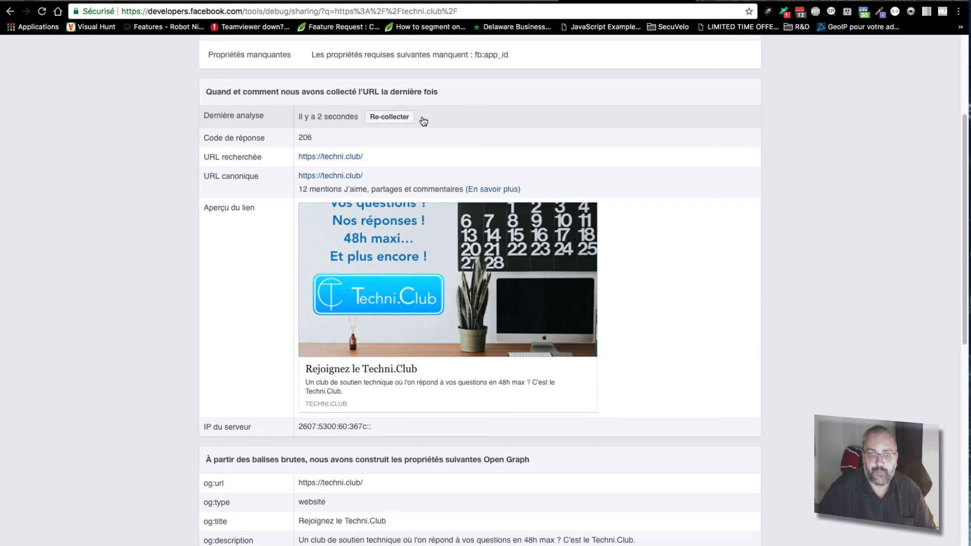
pyautogui.scroll(-2, 426, 123)
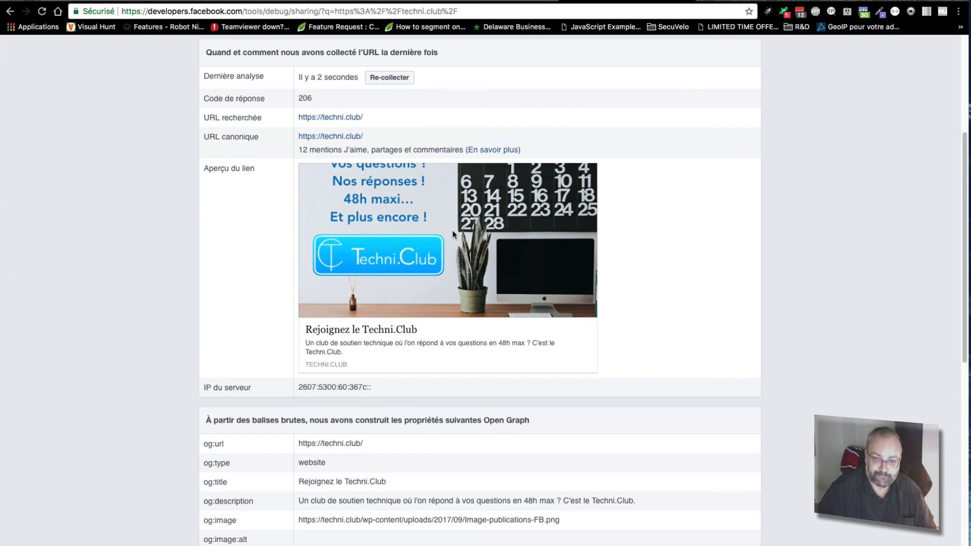
pyautogui.scroll(-5, 677, 293)
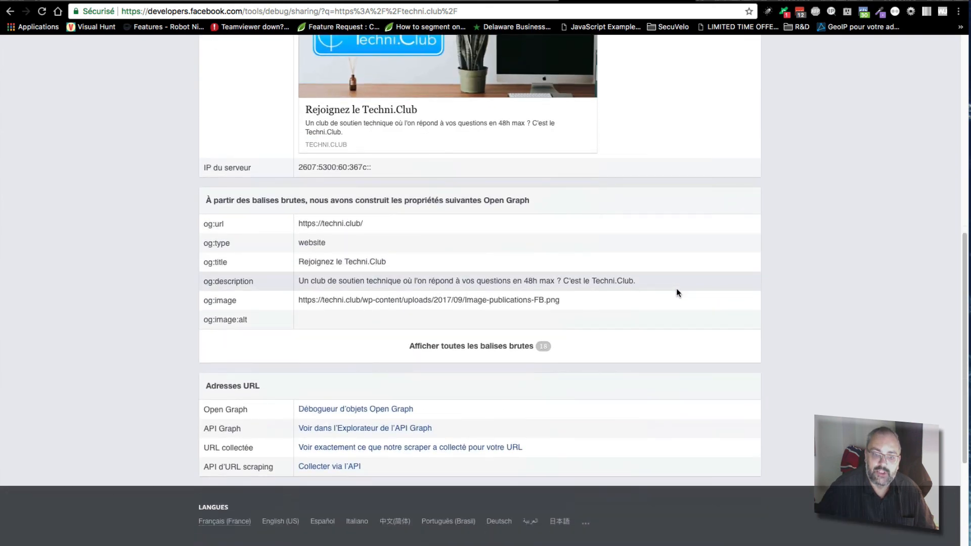
pyautogui.scroll(10, 677, 292)
pyautogui.scroll(1, 678, 293)
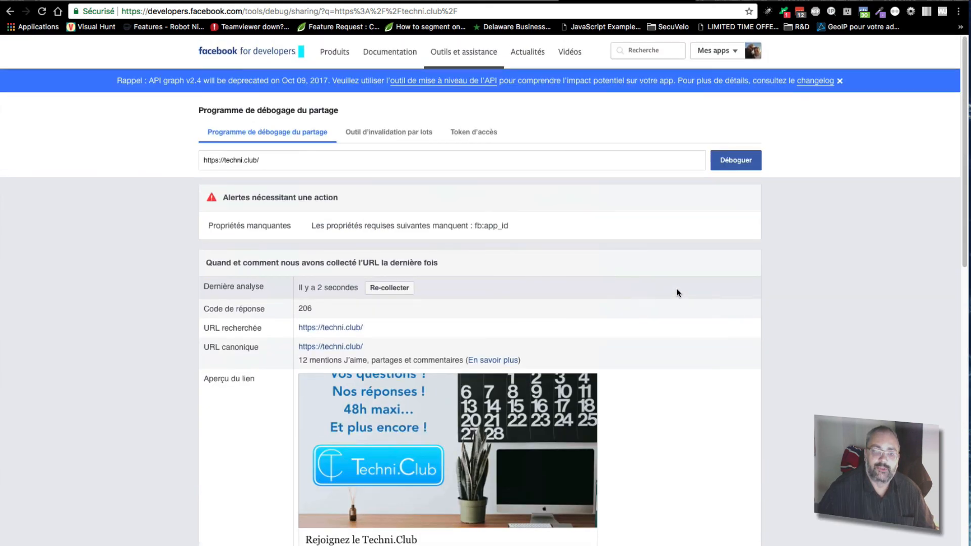